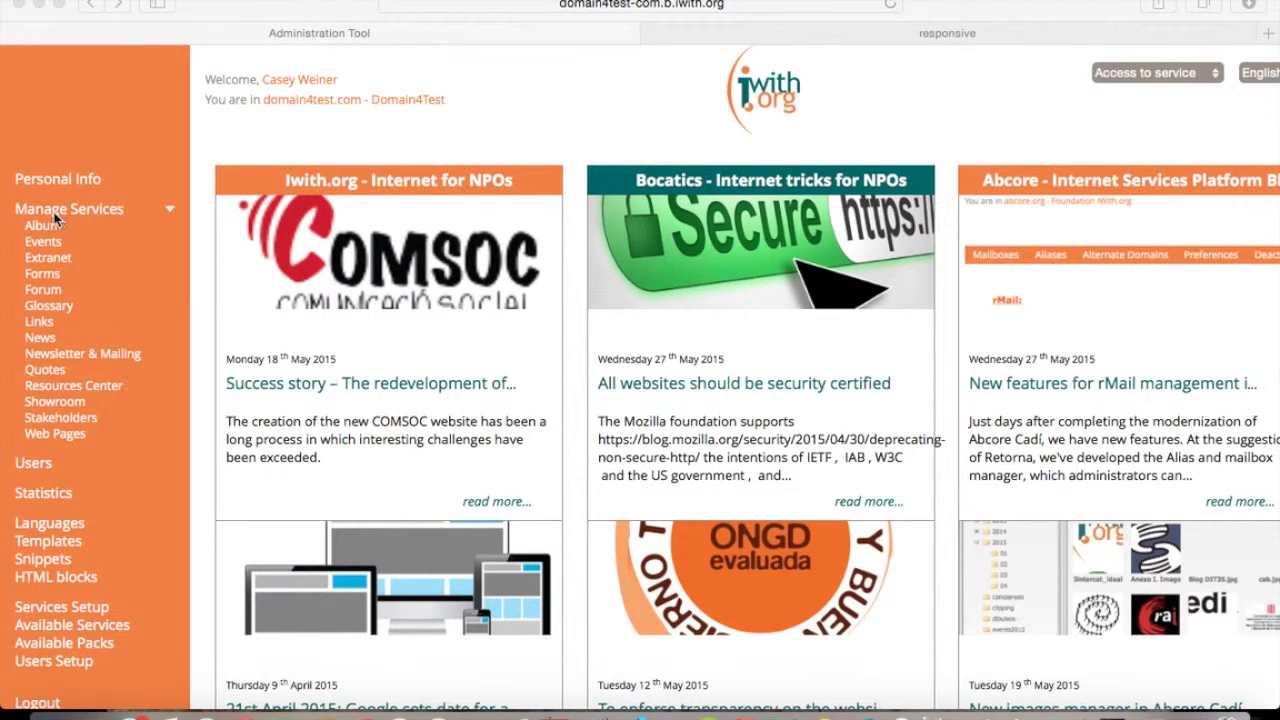
Open the Manage Forms page listing the domain's existing forms.
click(43, 277)
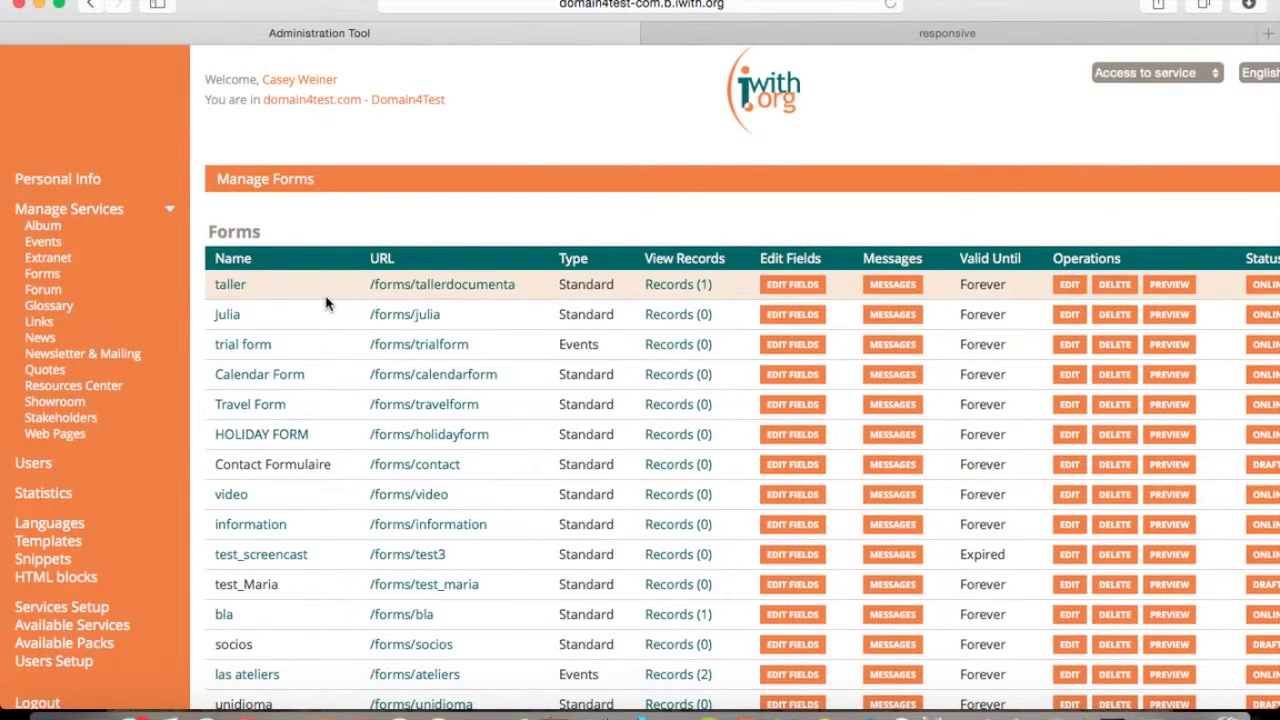
scroll(323, 294, down, 2)
scroll(323, 294, right, 1)
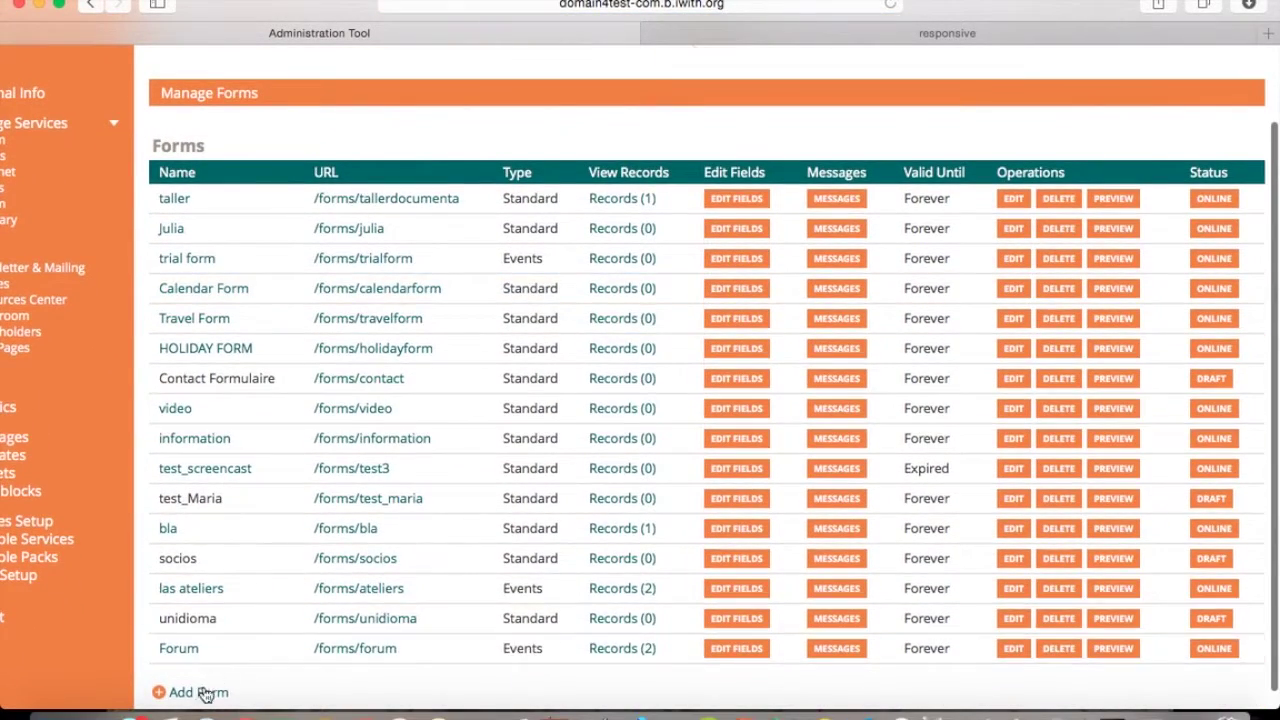
Start a new form named 'Abcore Cadi Training' with identifier 'Training' and description 'This is a form for Abcore Cadi training'.
click(196, 694)
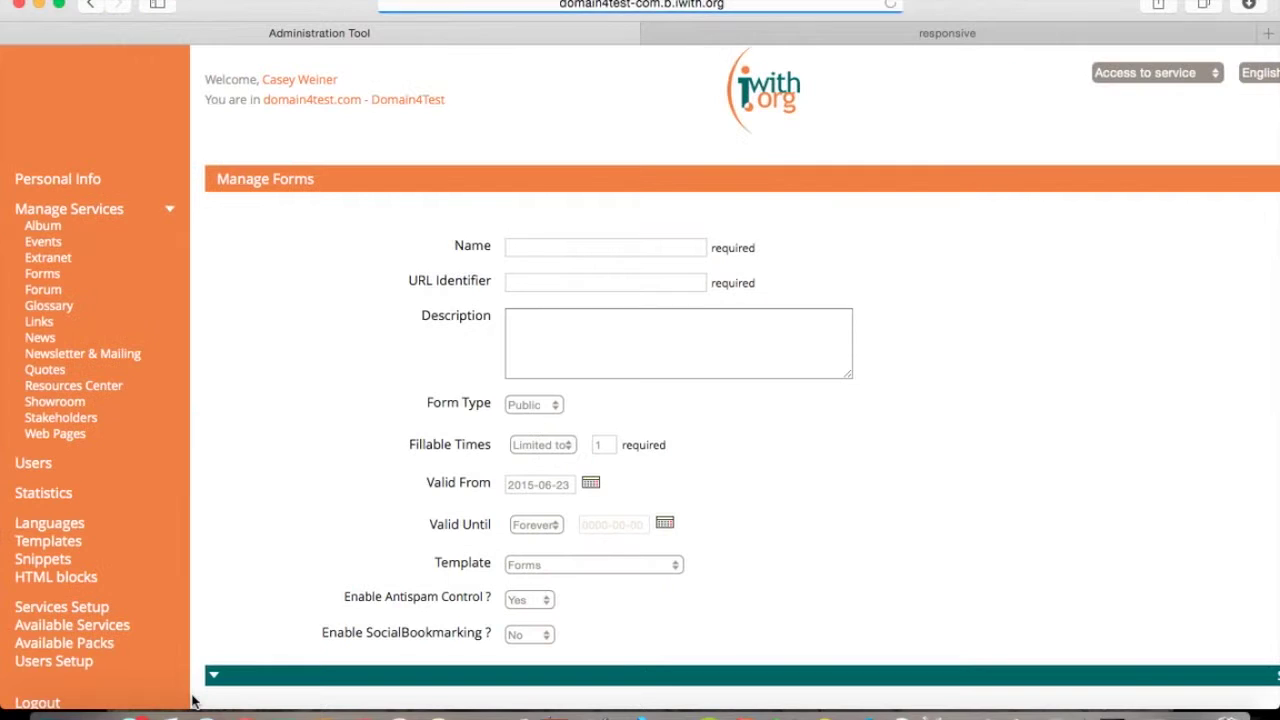
scroll(224, 626, down, 3)
scroll(224, 626, right, 1)
click(474, 136)
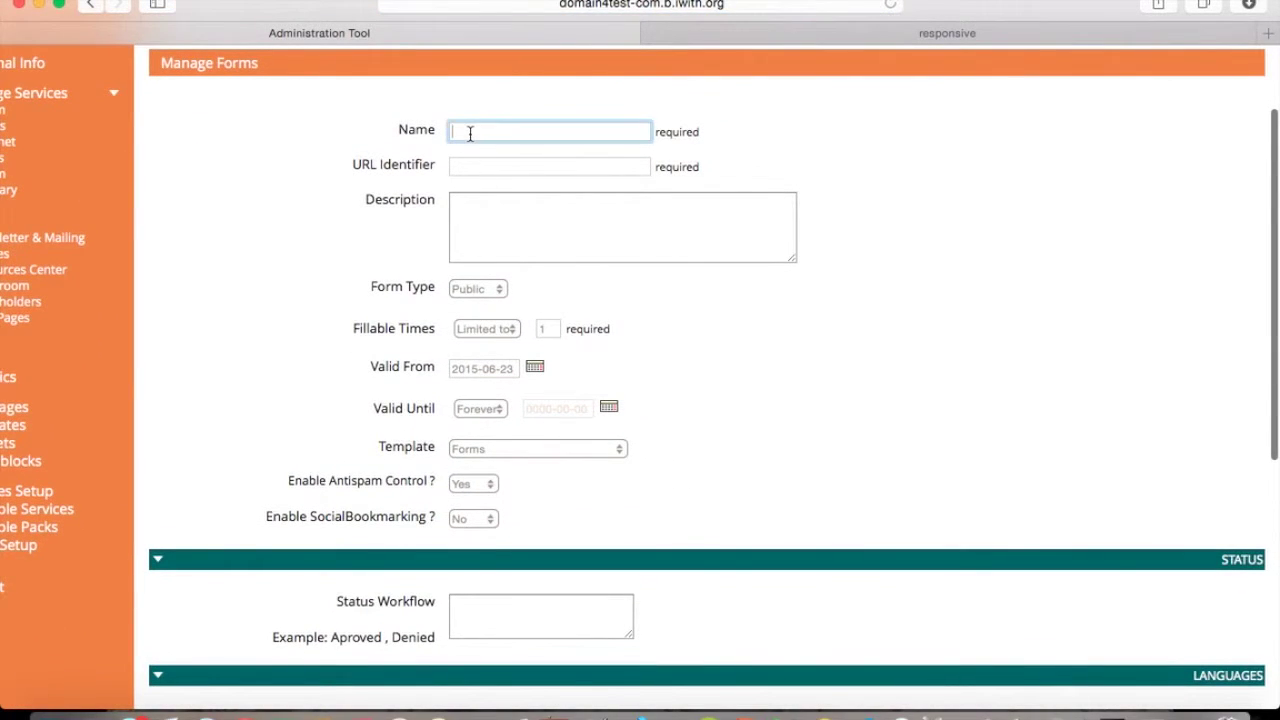
text(Abcore C)
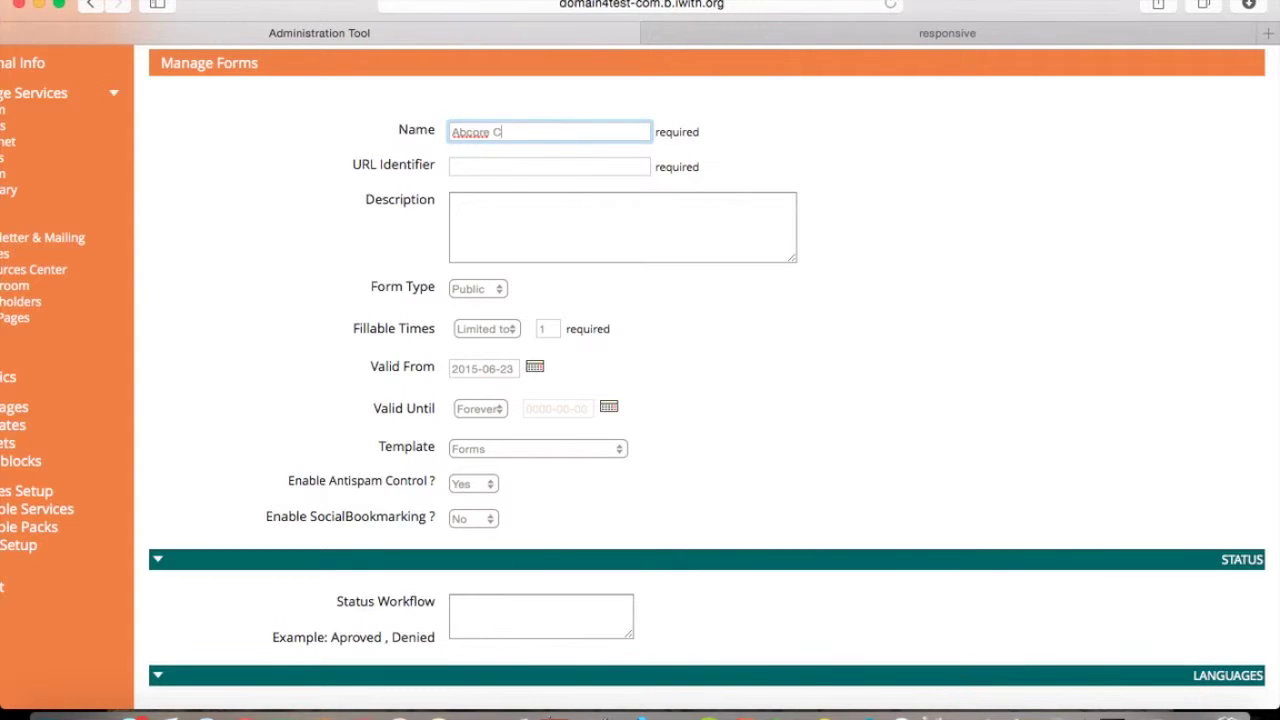
text(adi Training)
click(517, 168)
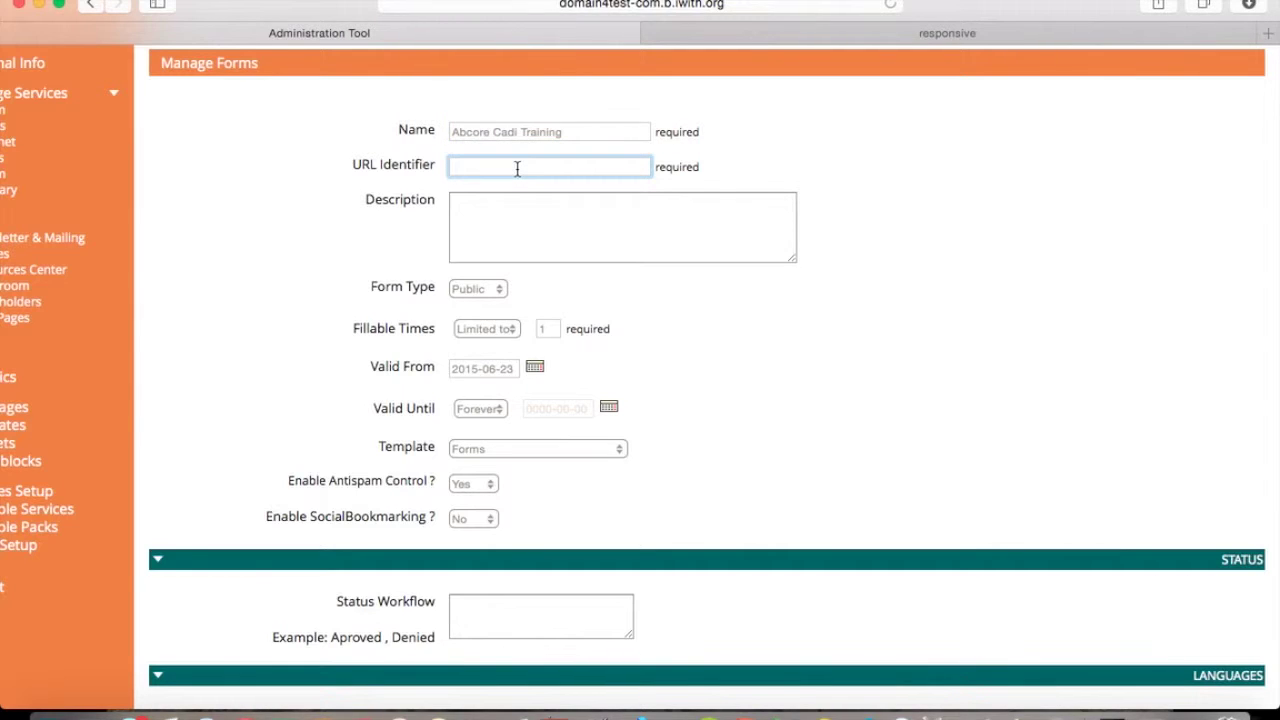
text(Training)
click(466, 206)
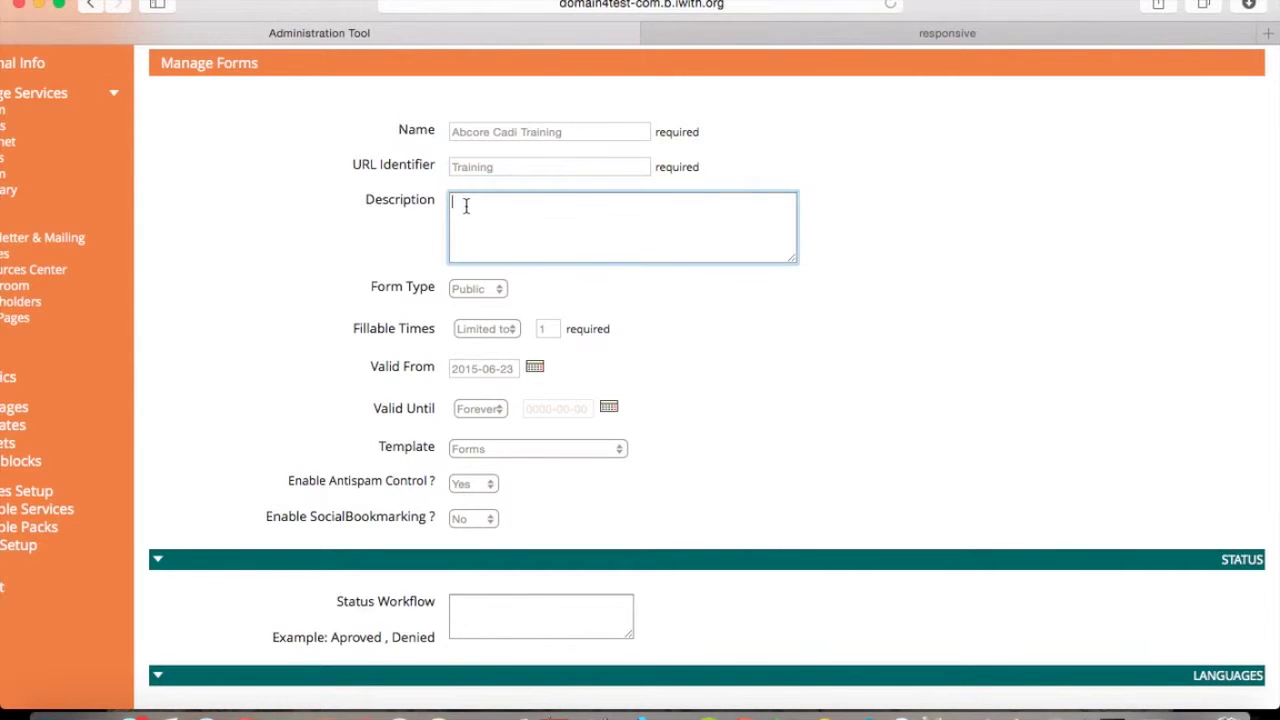
text(This is a form for Abcore Cadi training.)
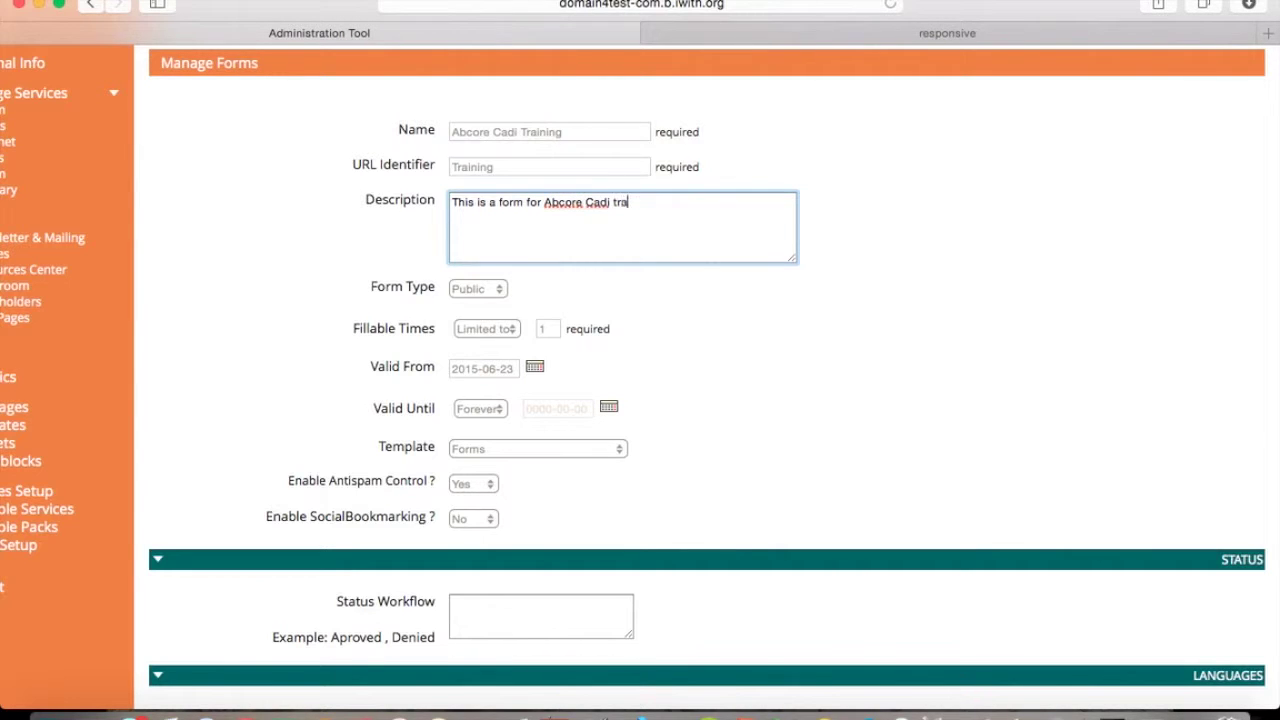
click(475, 295)
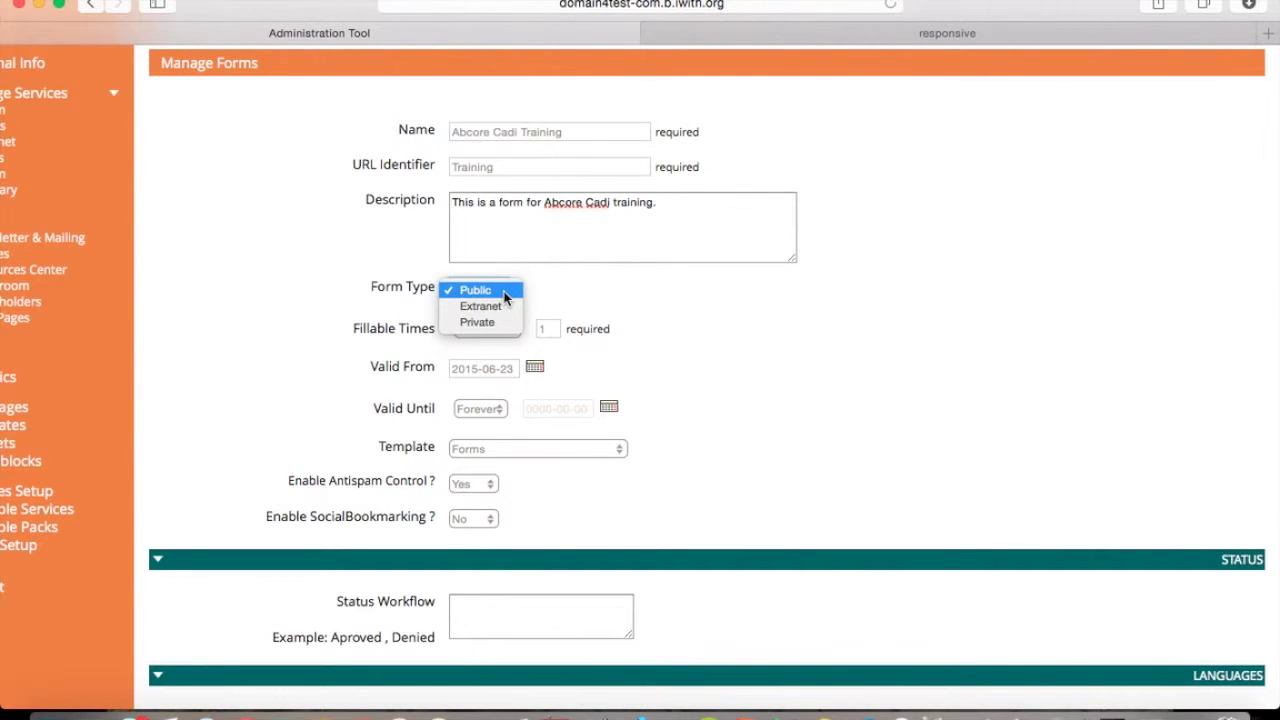
Keep the form public and valid forever from today, fillable unlimited times.
click(505, 291)
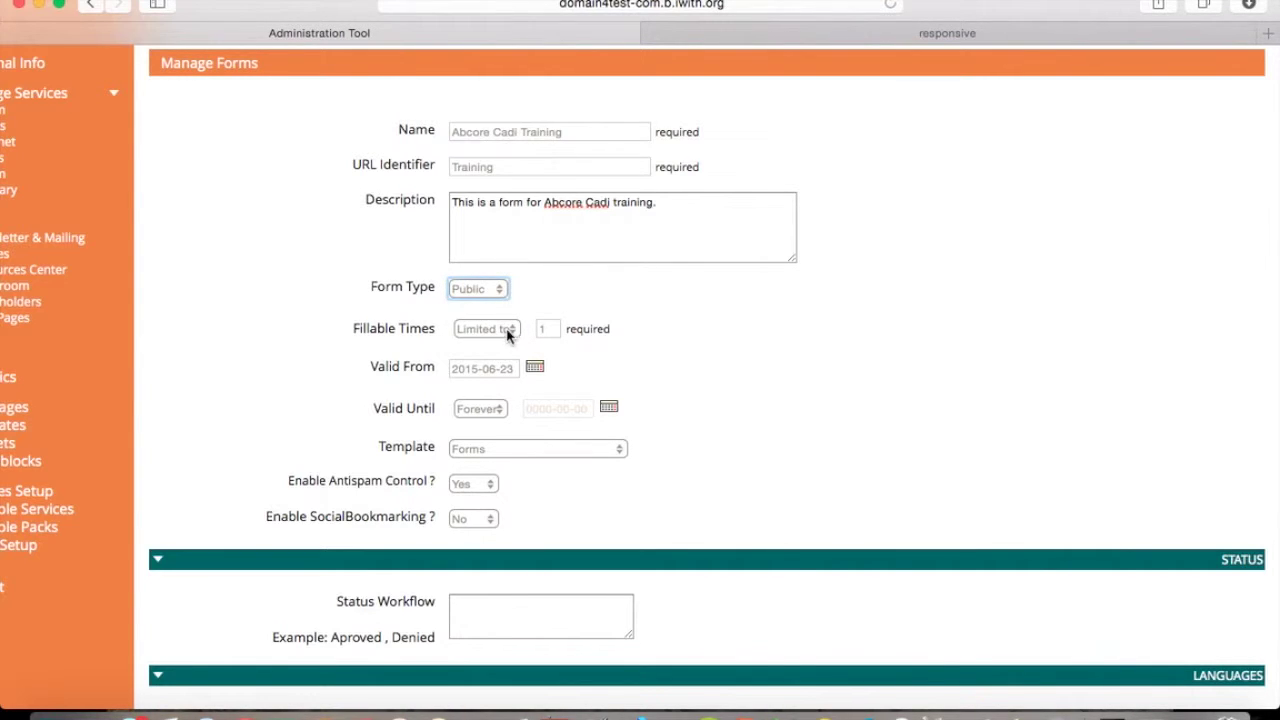
click(508, 331)
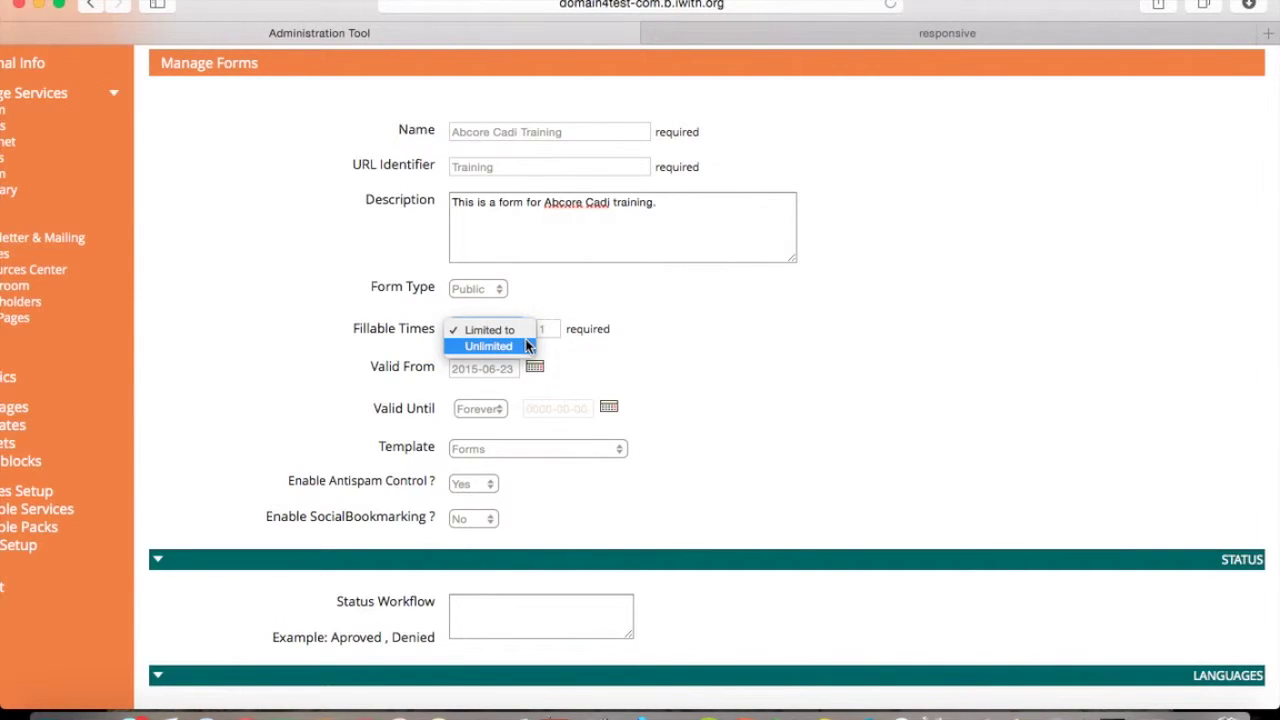
click(527, 345)
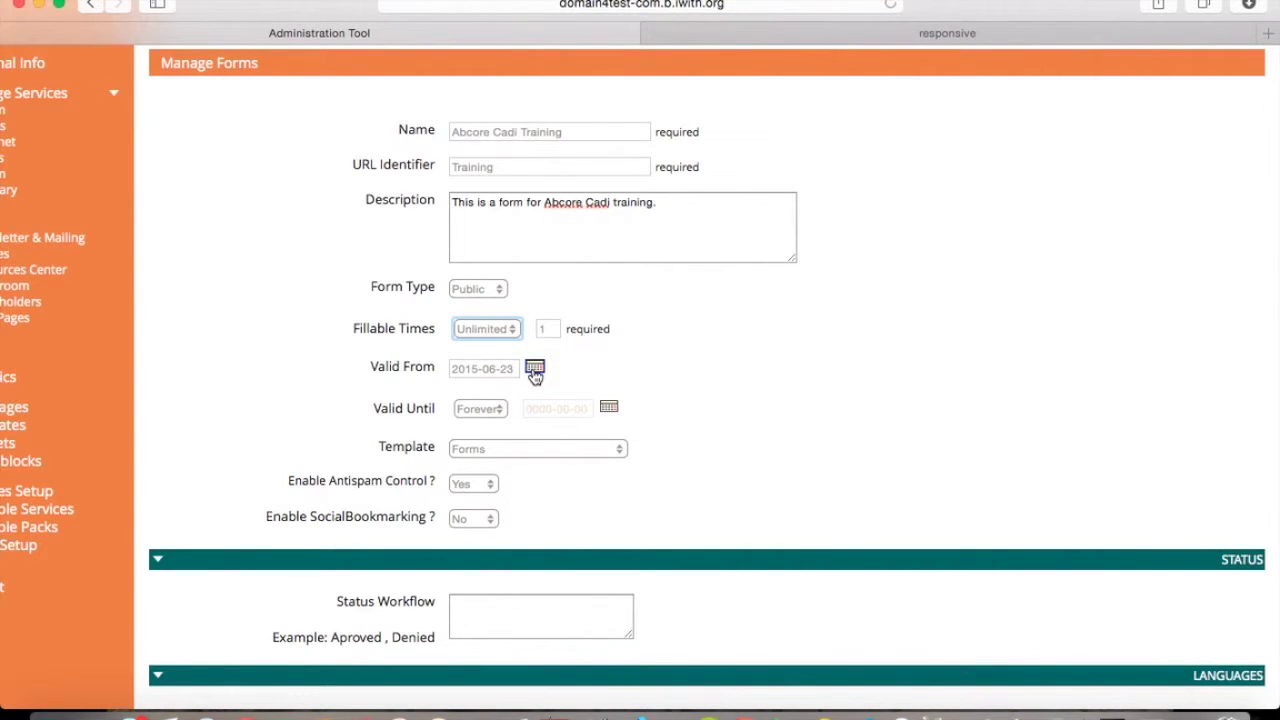
click(535, 370)
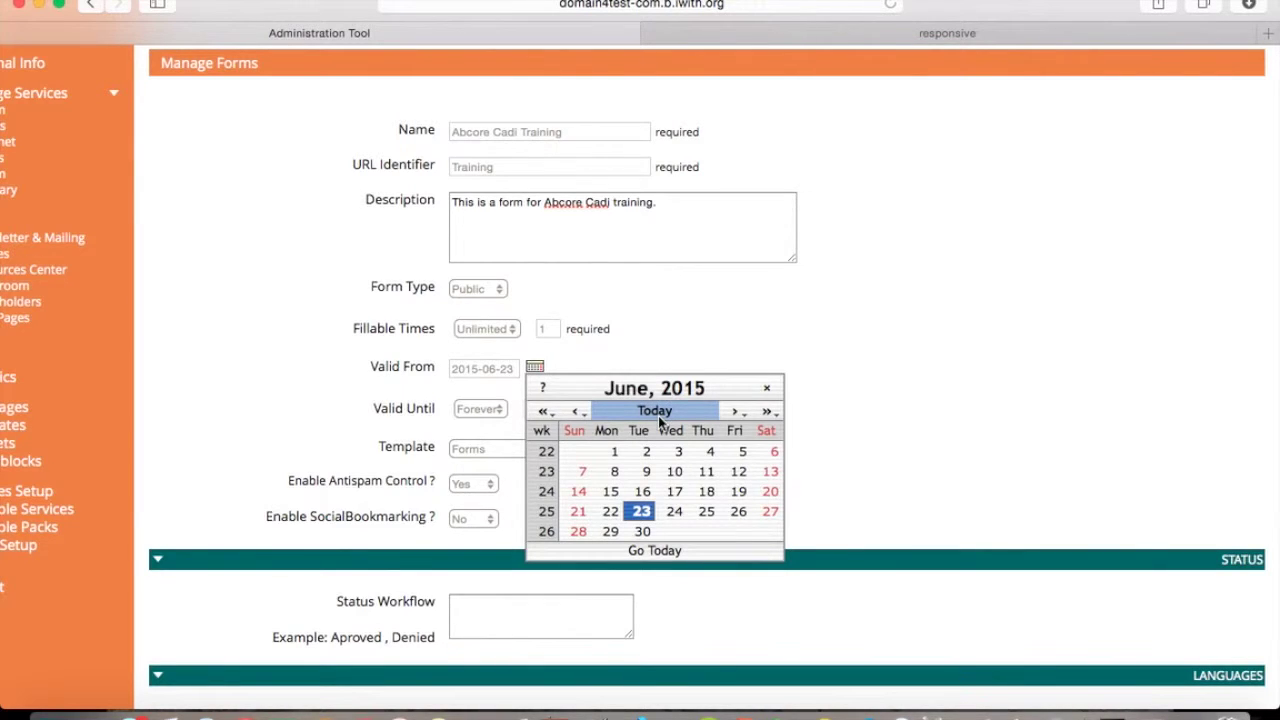
click(658, 415)
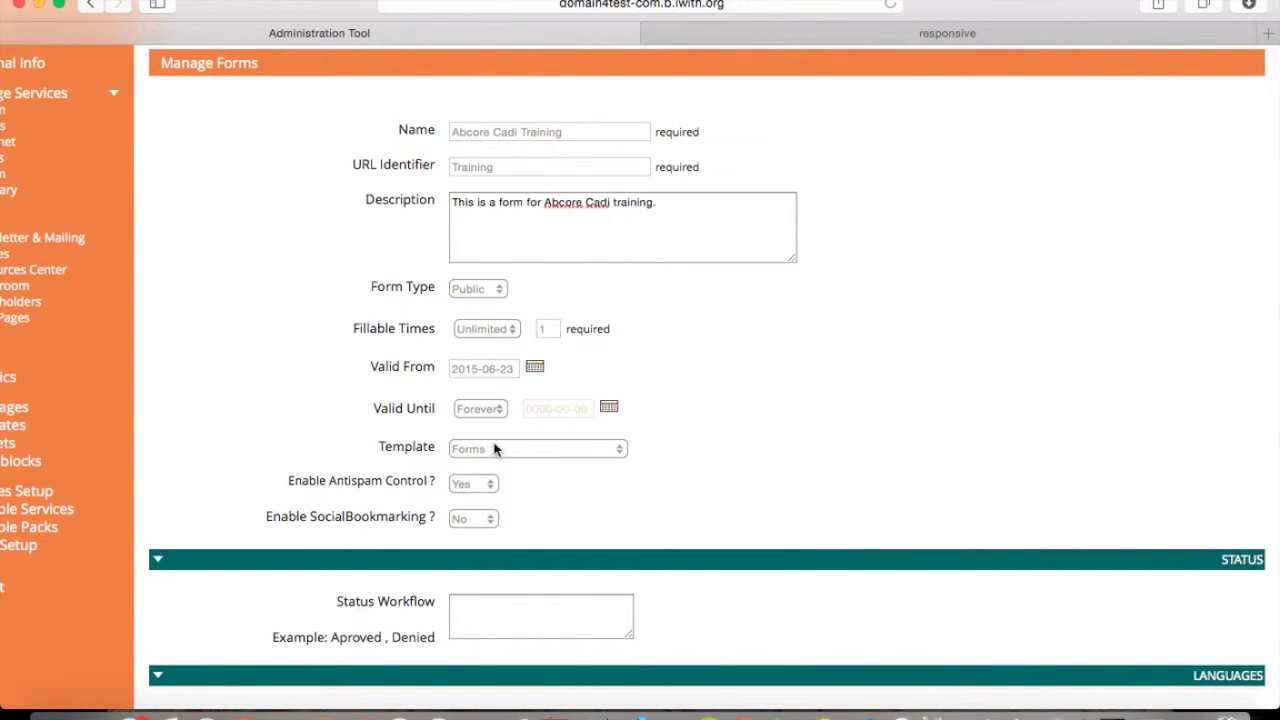
click(472, 410)
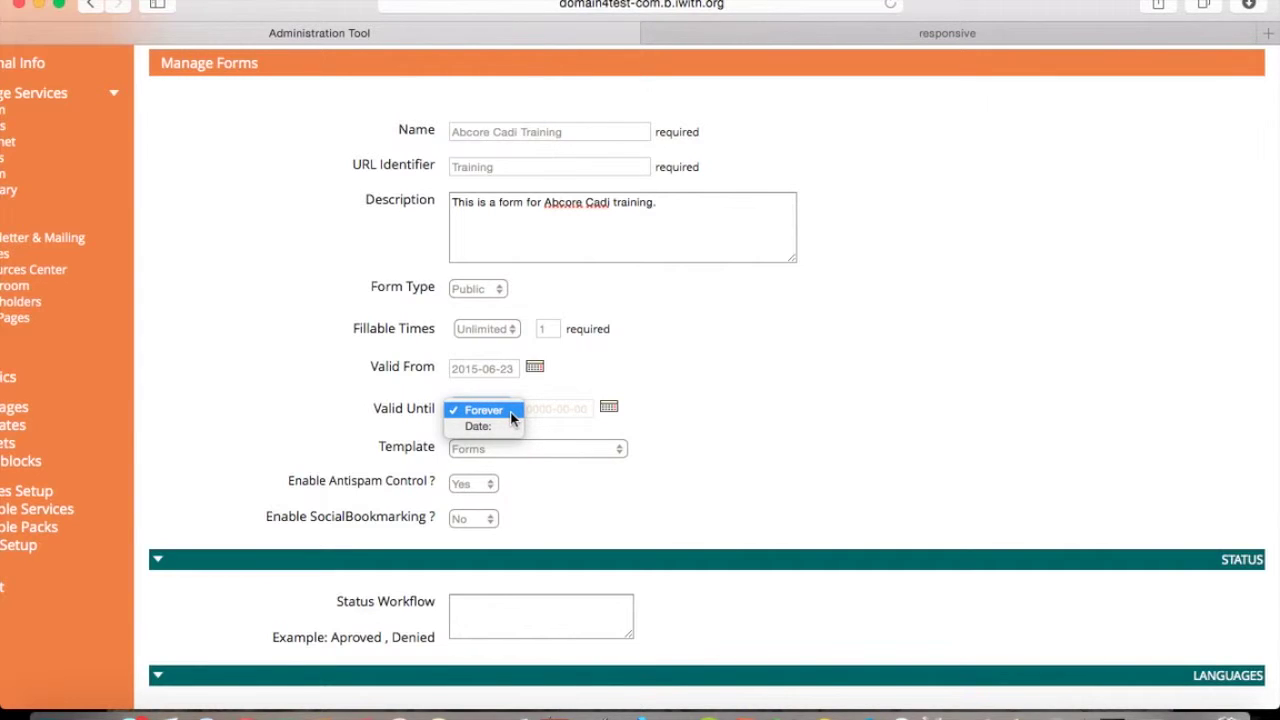
click(513, 418)
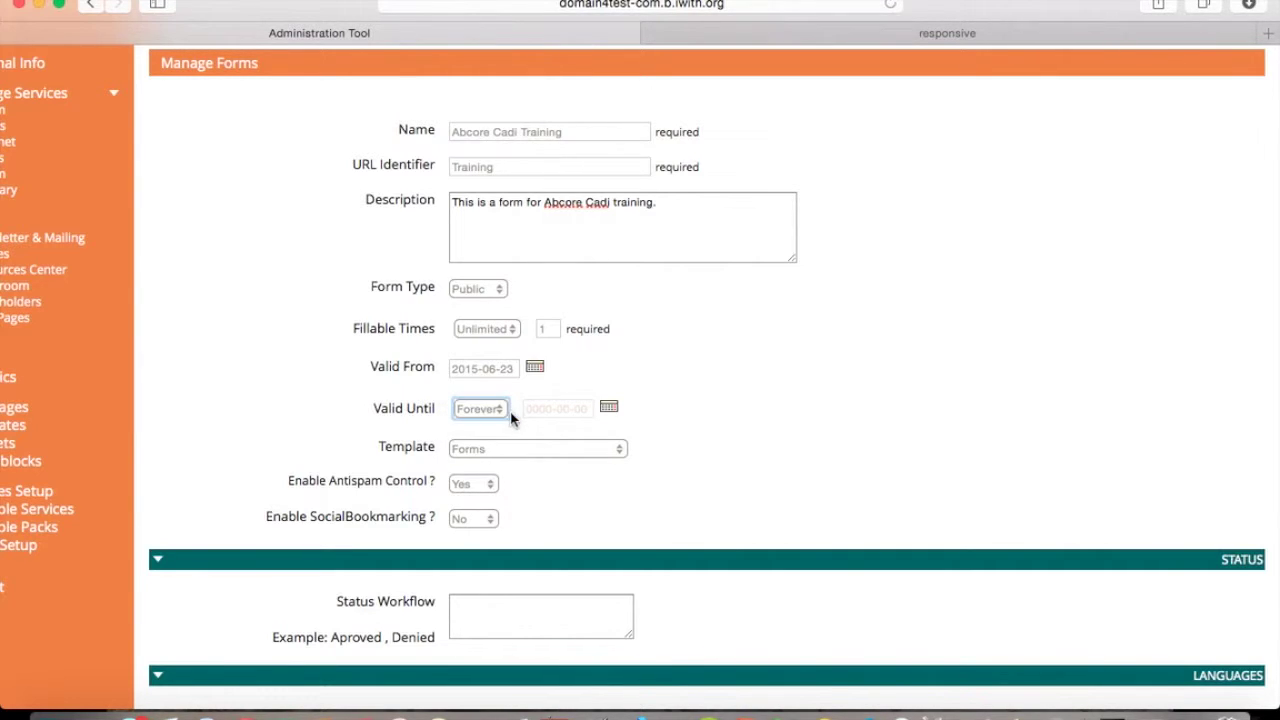
Keep the Forms template and antispam control, and enable social bookmarking.
click(543, 455)
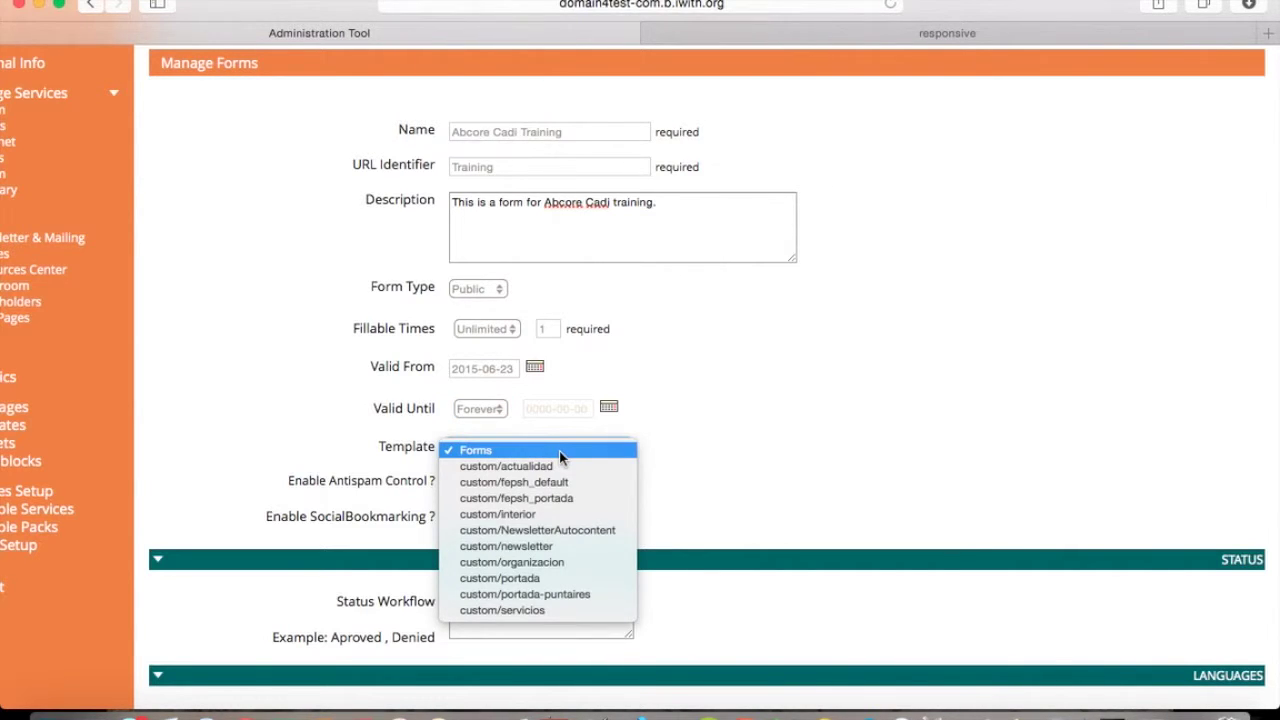
click(559, 451)
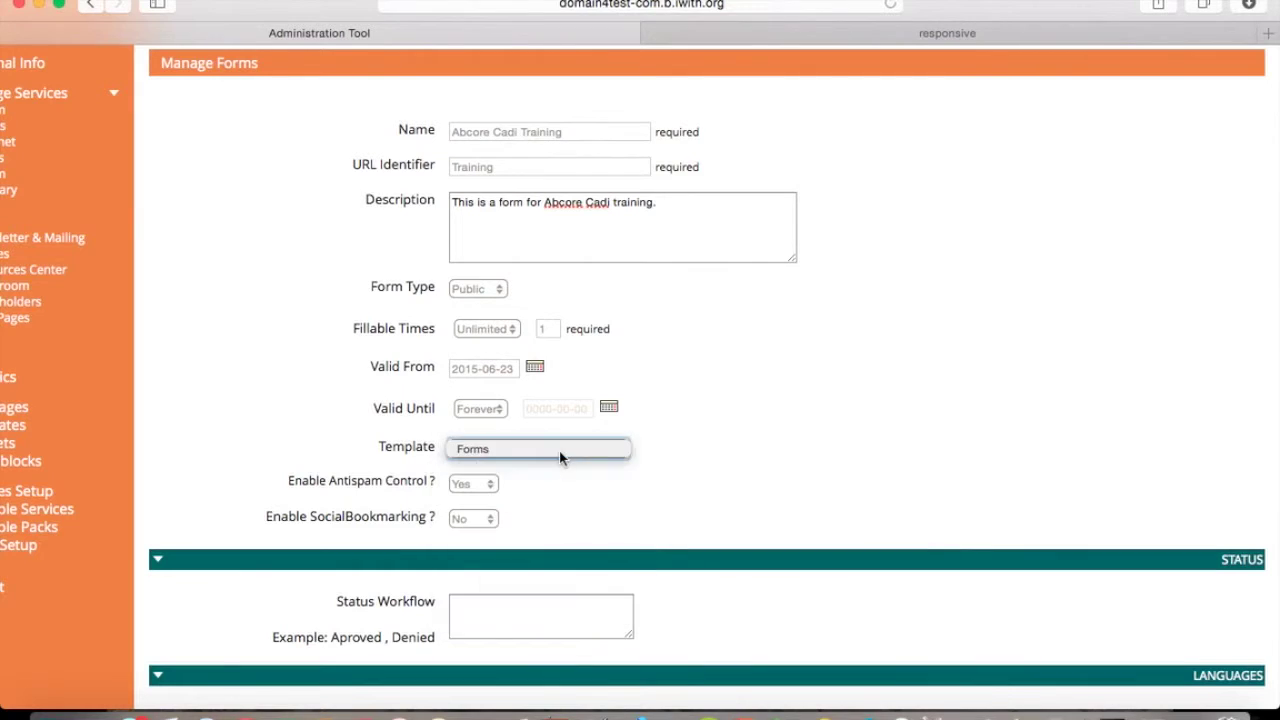
click(490, 490)
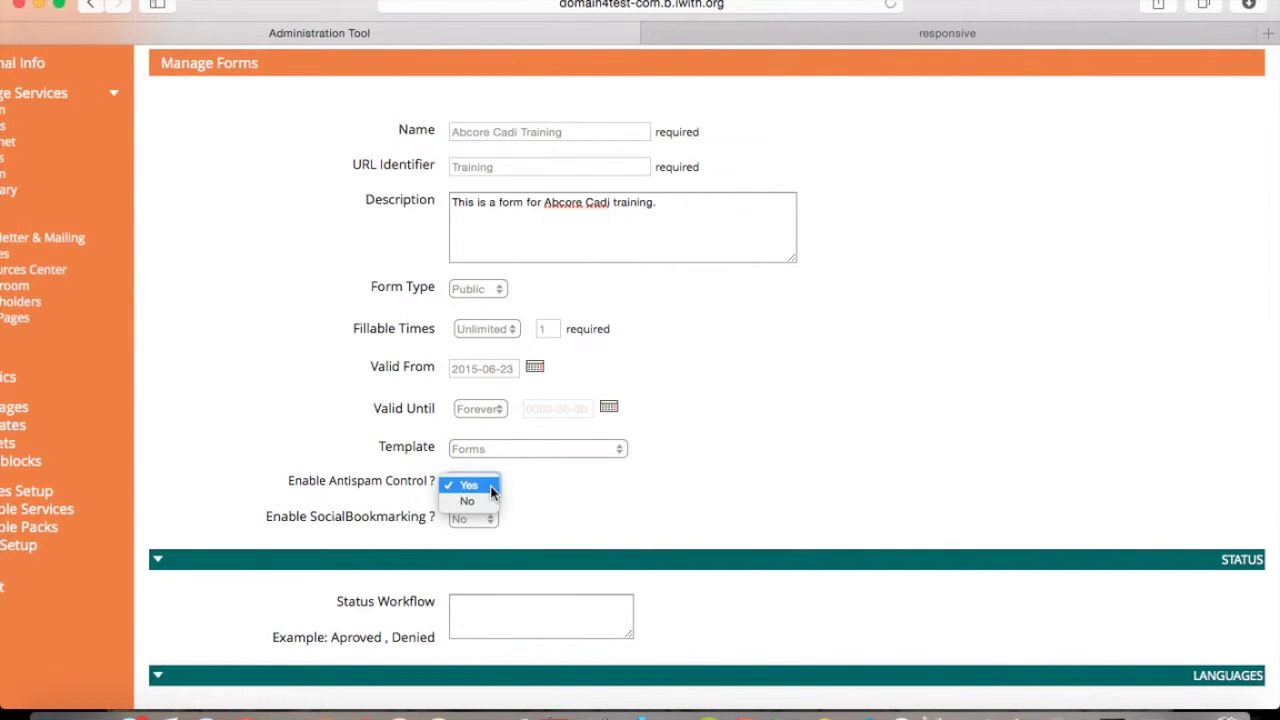
click(490, 488)
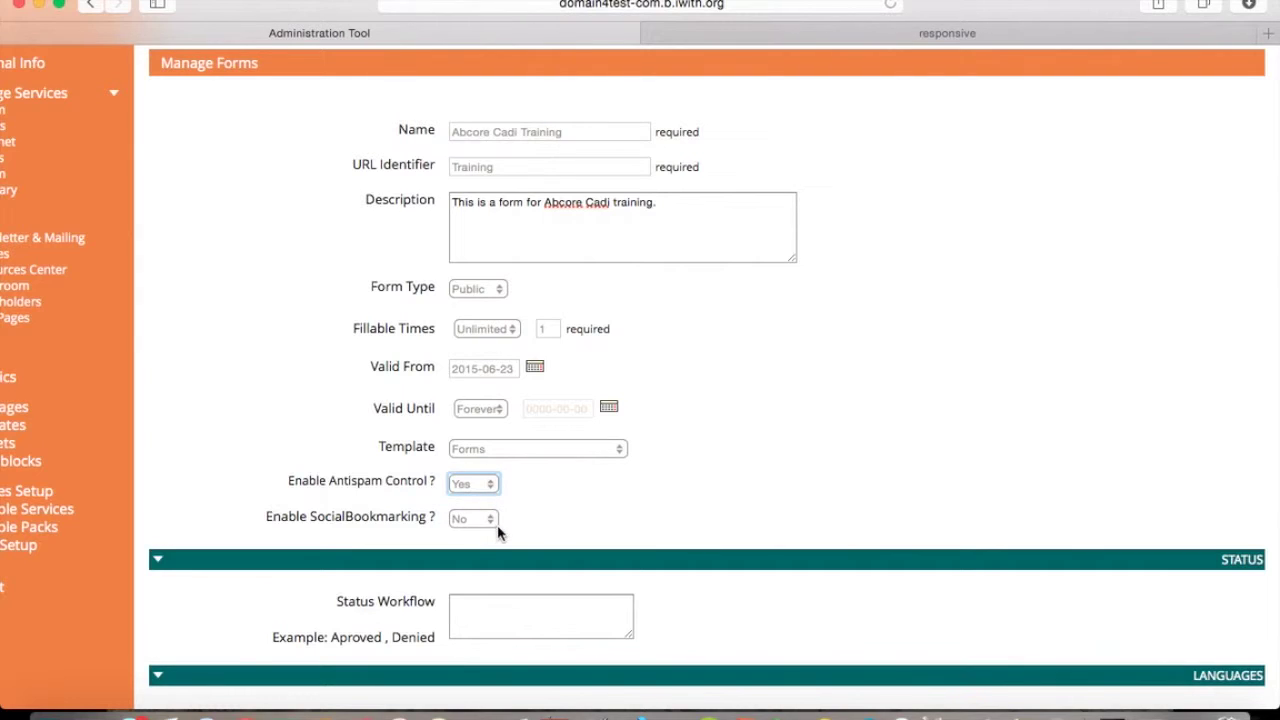
click(489, 523)
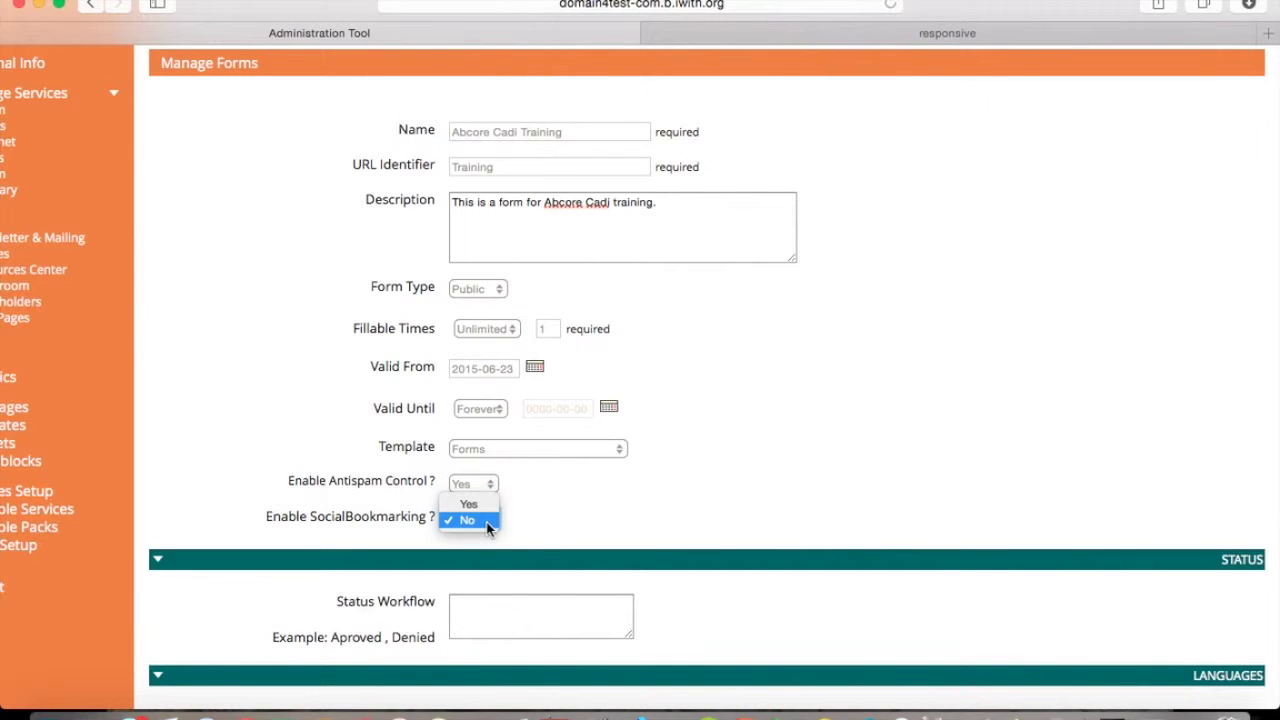
click(485, 504)
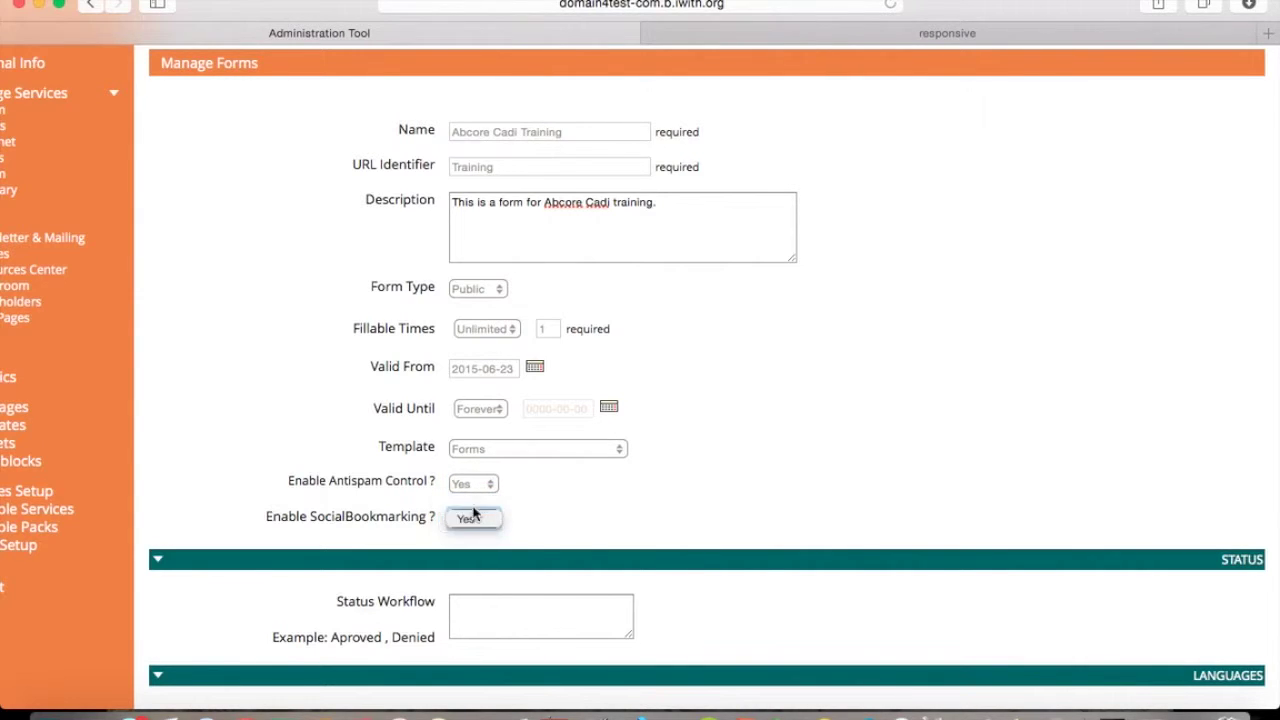
Enter the status workflow 'Starting, In Progress, Finishing' and tick English as the form's language.
click(498, 616)
text(Starting.)
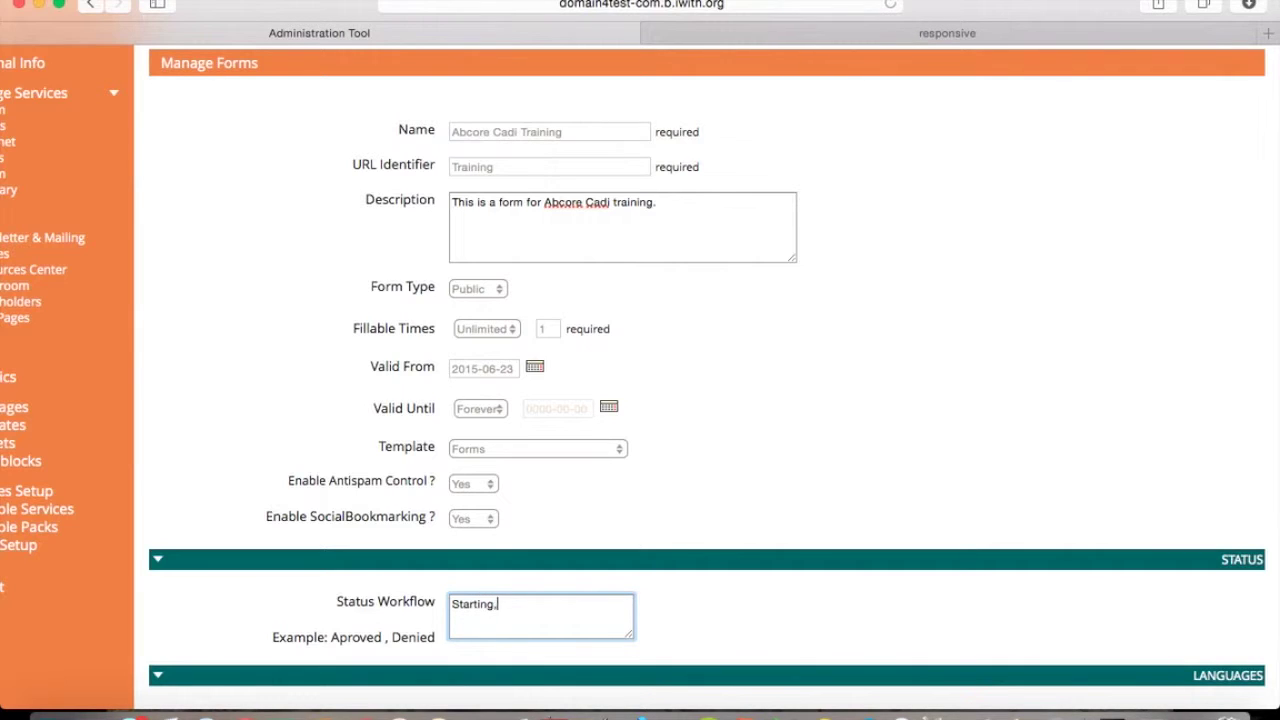
text( In Progress, Finishing)
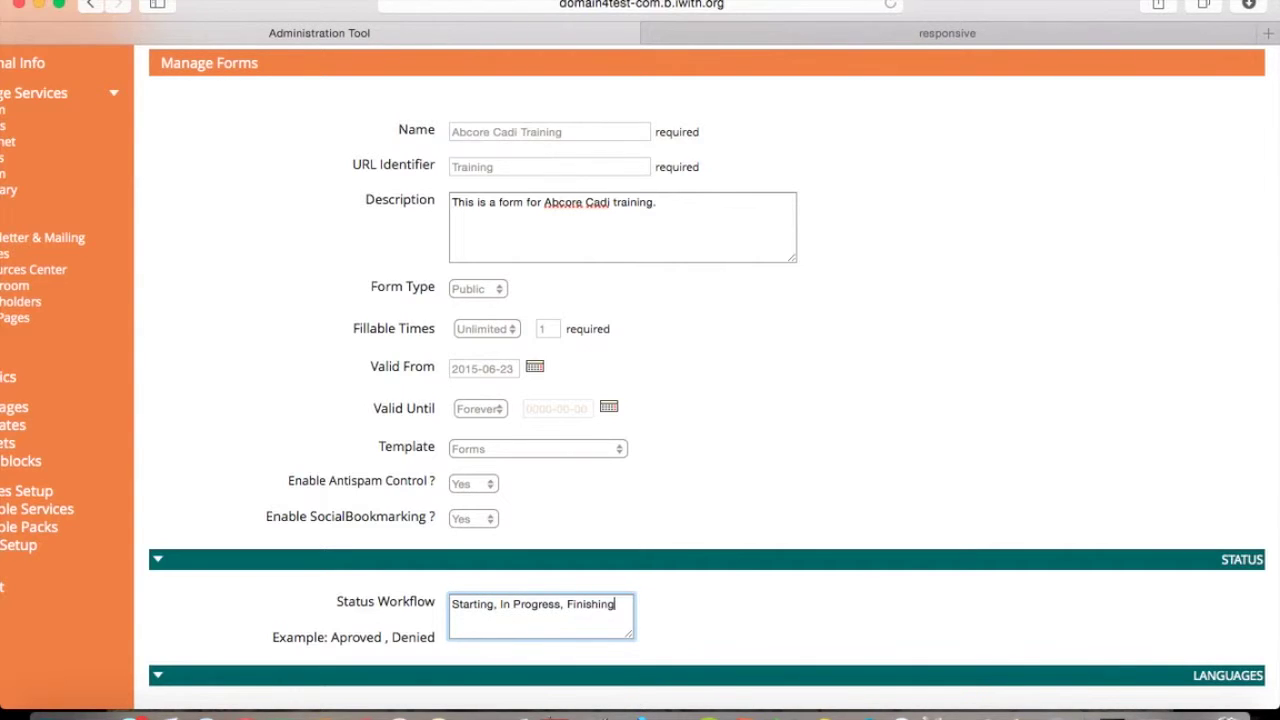
scroll(694, 657, down, 4)
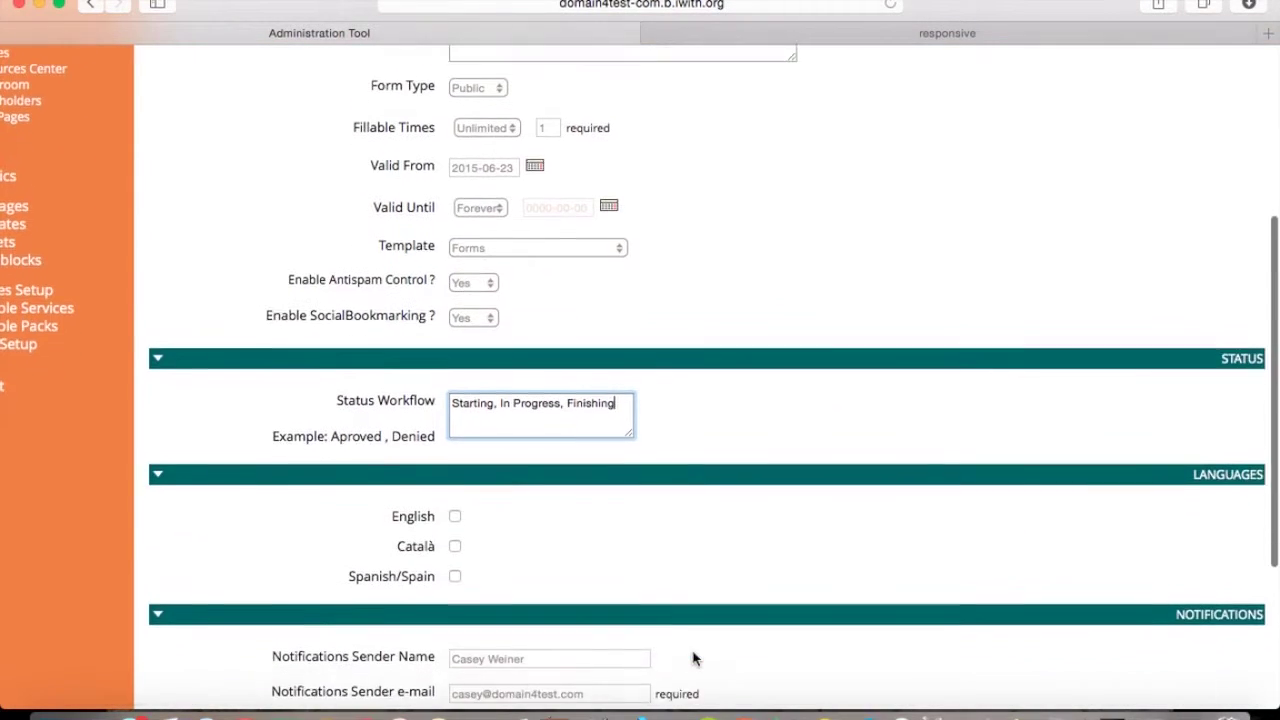
scroll(694, 658, down, 3)
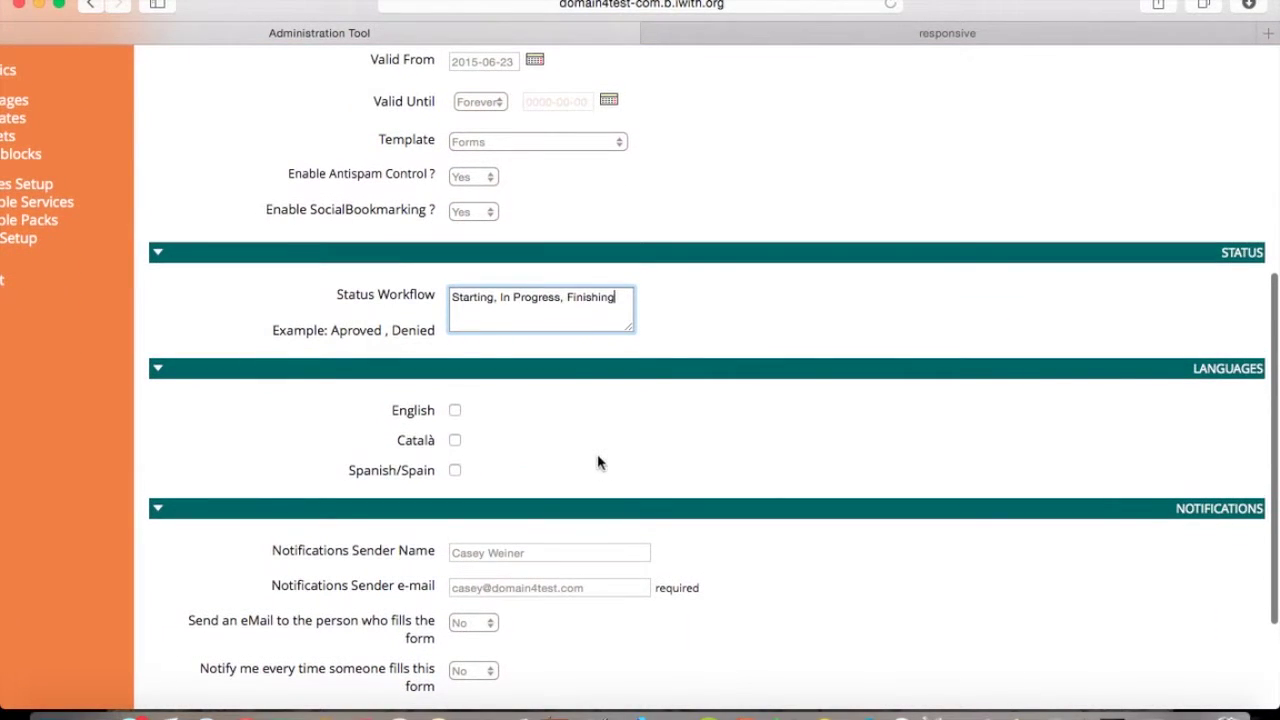
click(455, 411)
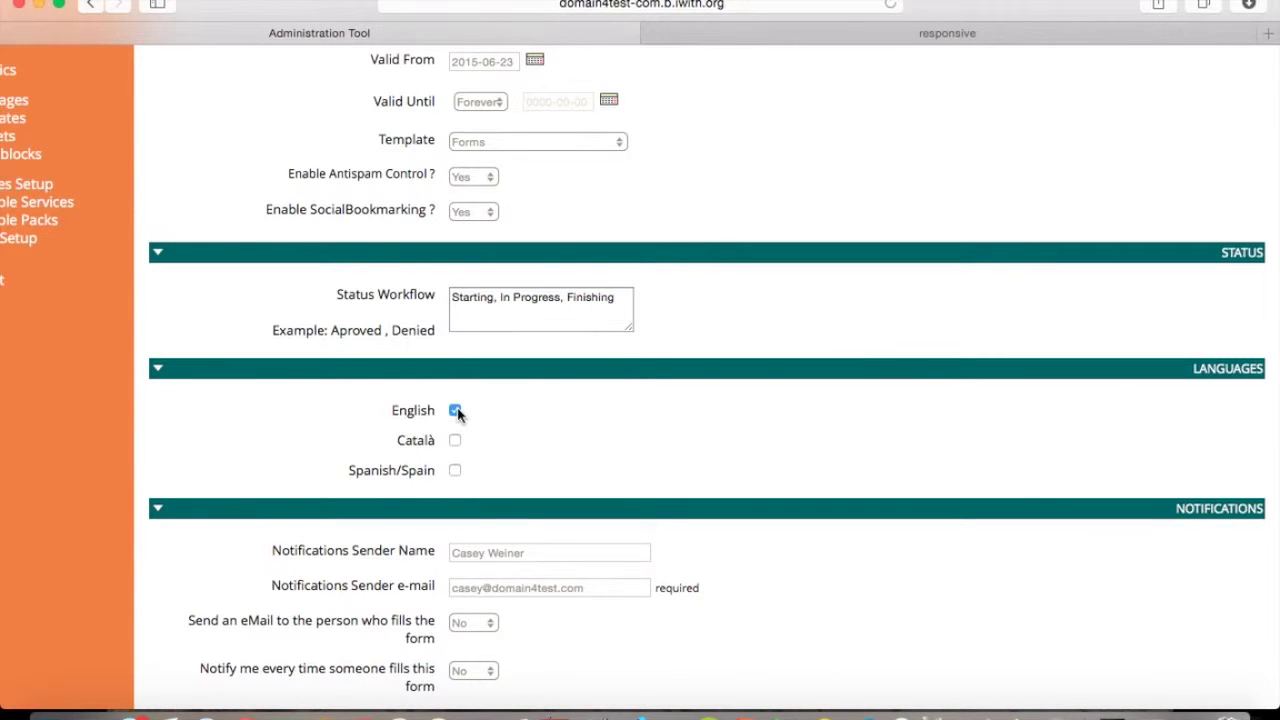
scroll(521, 514, down, 3)
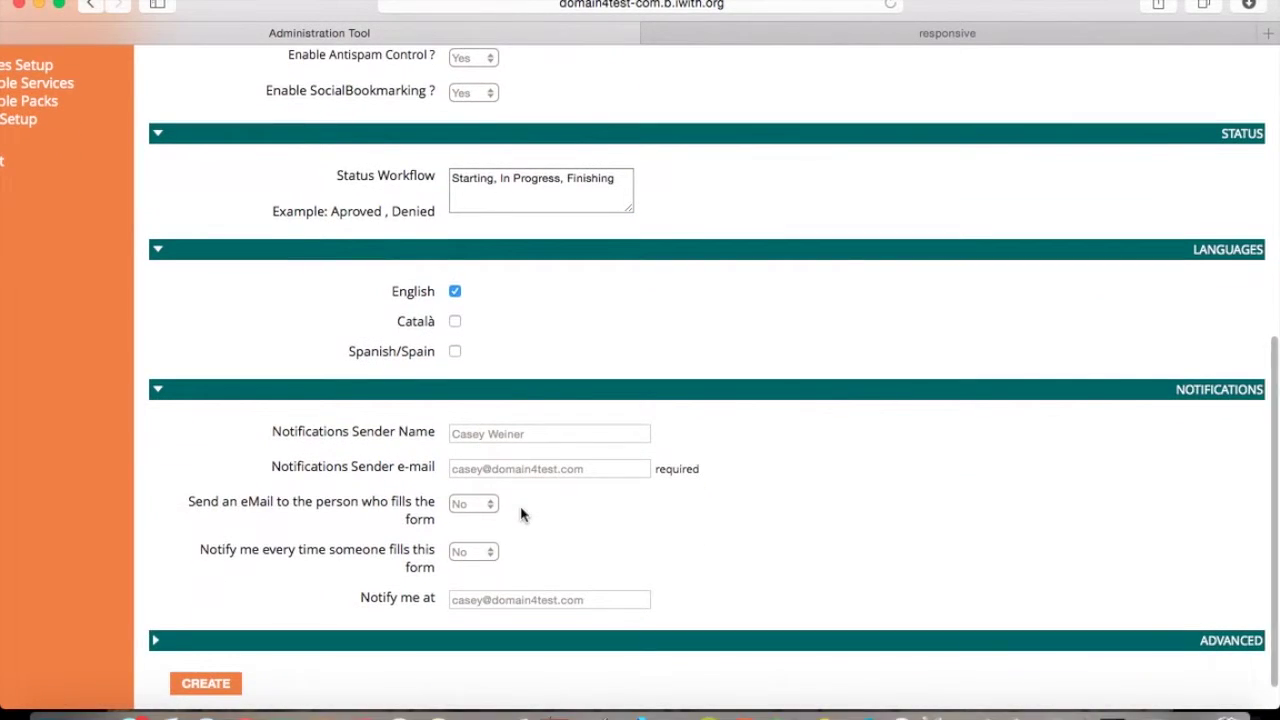
drag(620, 461, 458, 461)
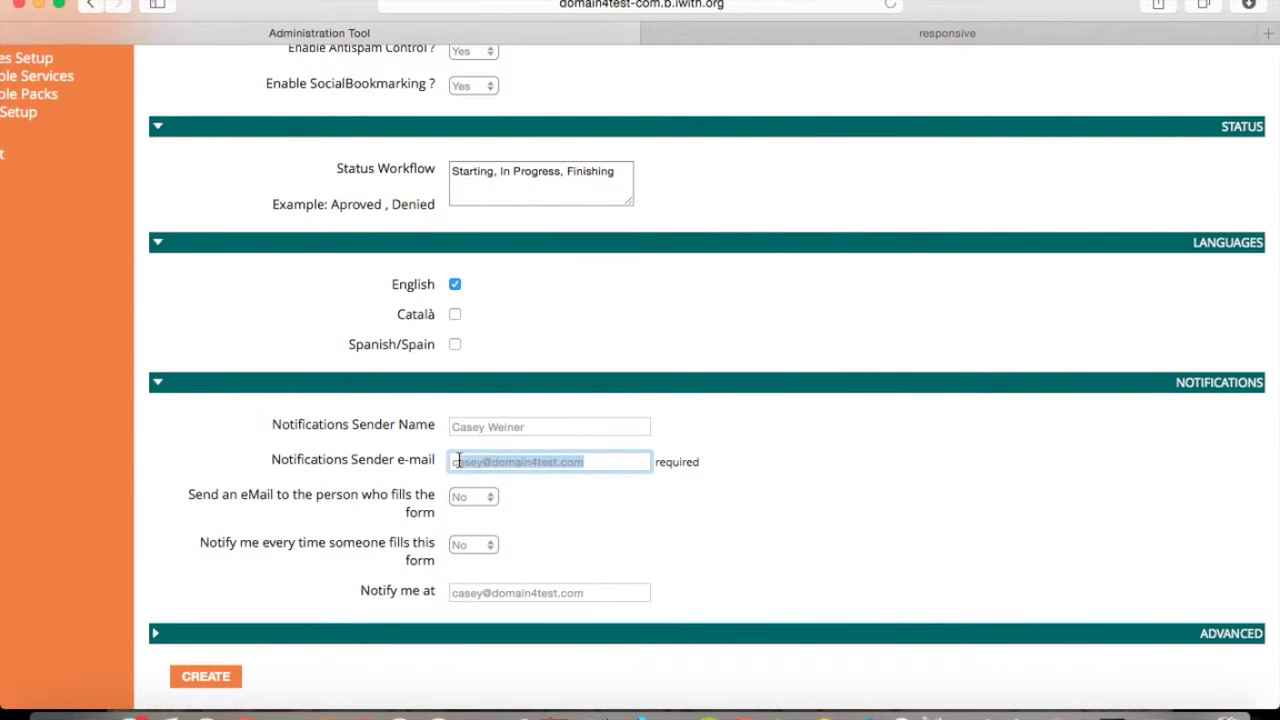
key(BackSpace)
key(BackSpace)
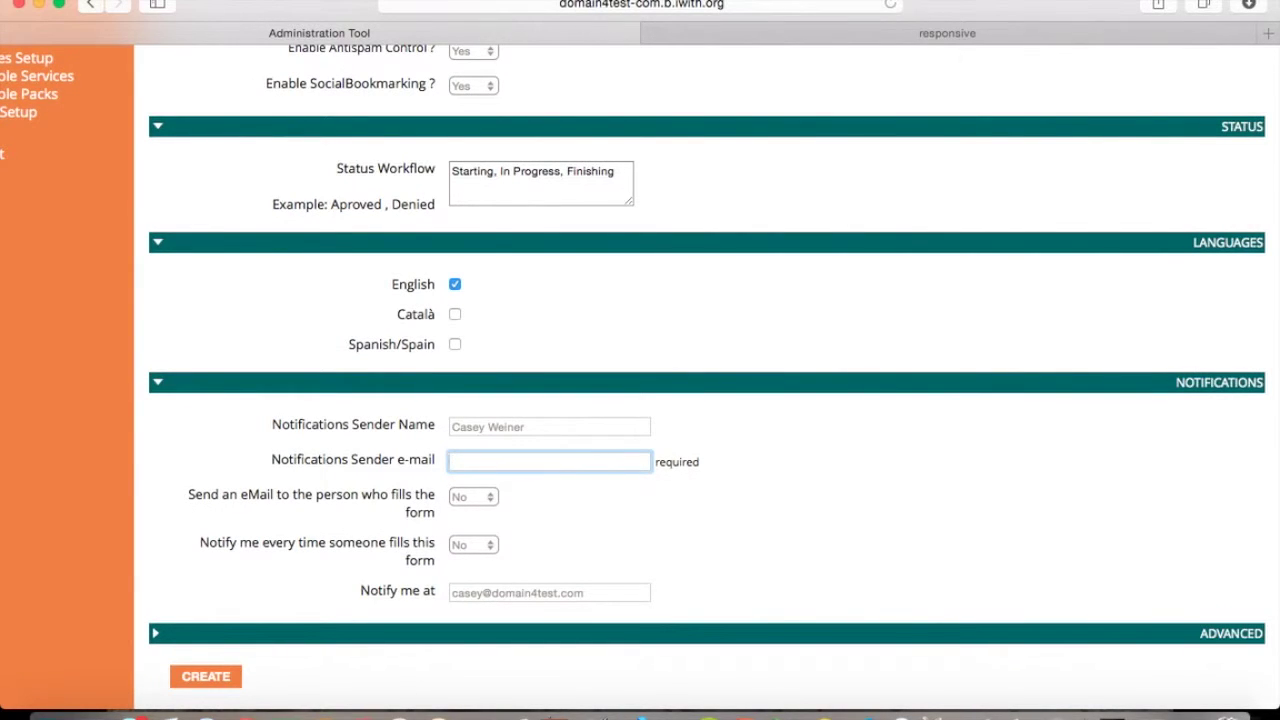
click(474, 498)
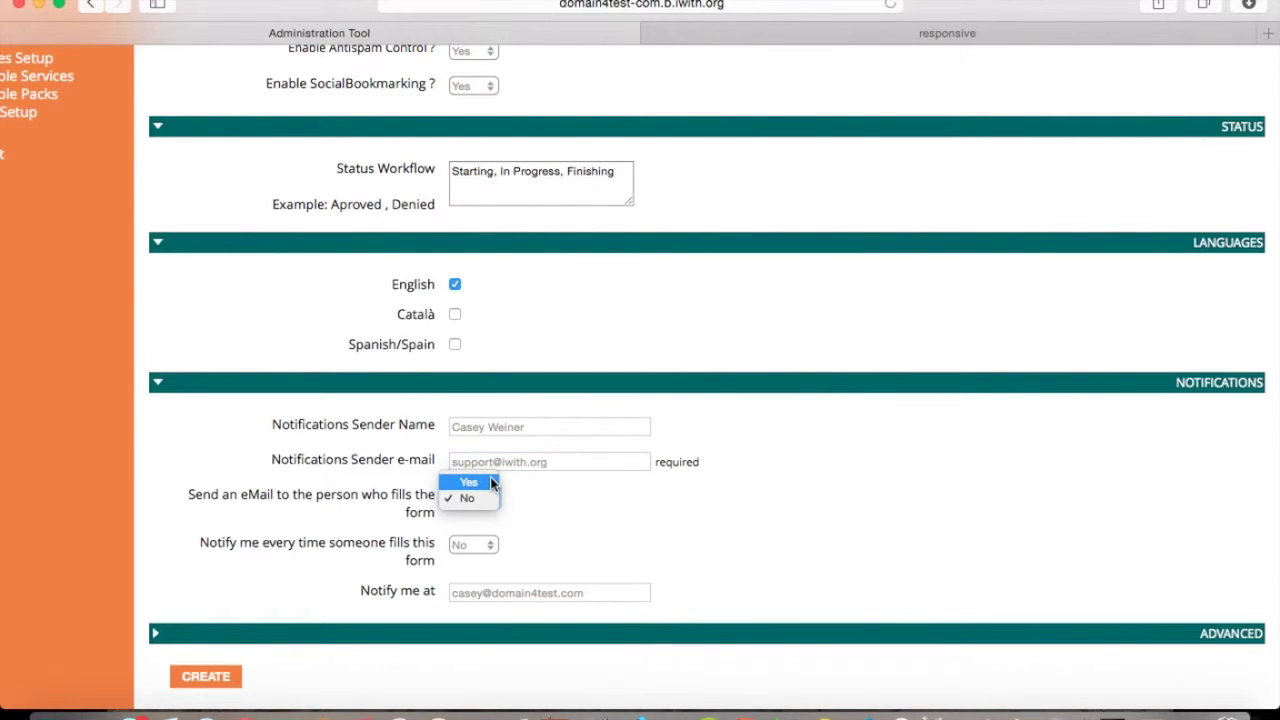
click(491, 484)
click(490, 547)
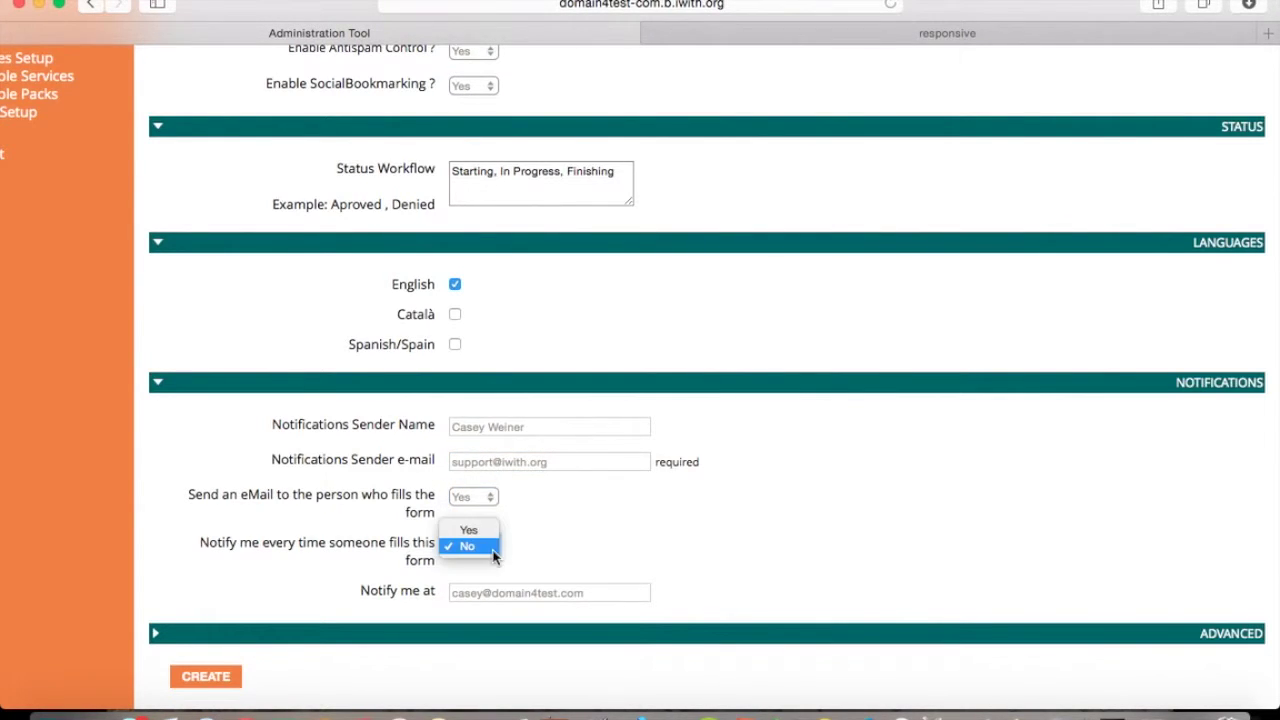
click(470, 530)
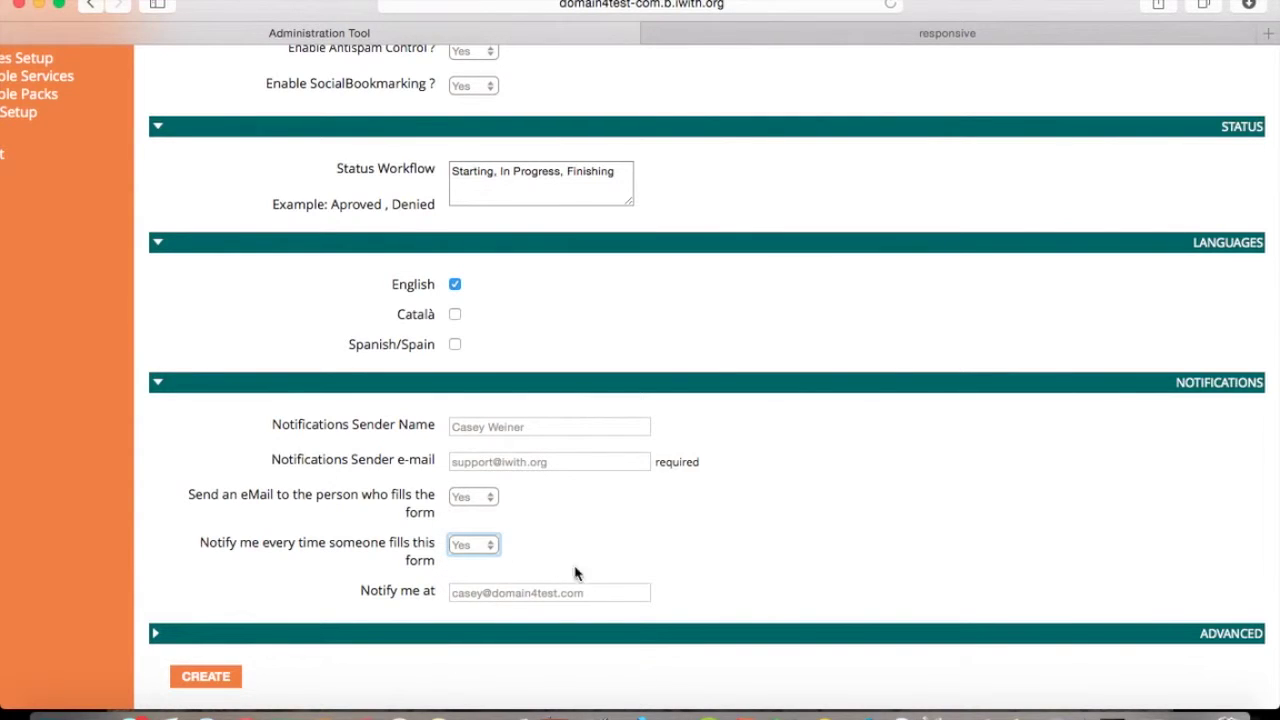
click(608, 592)
key(super+a)
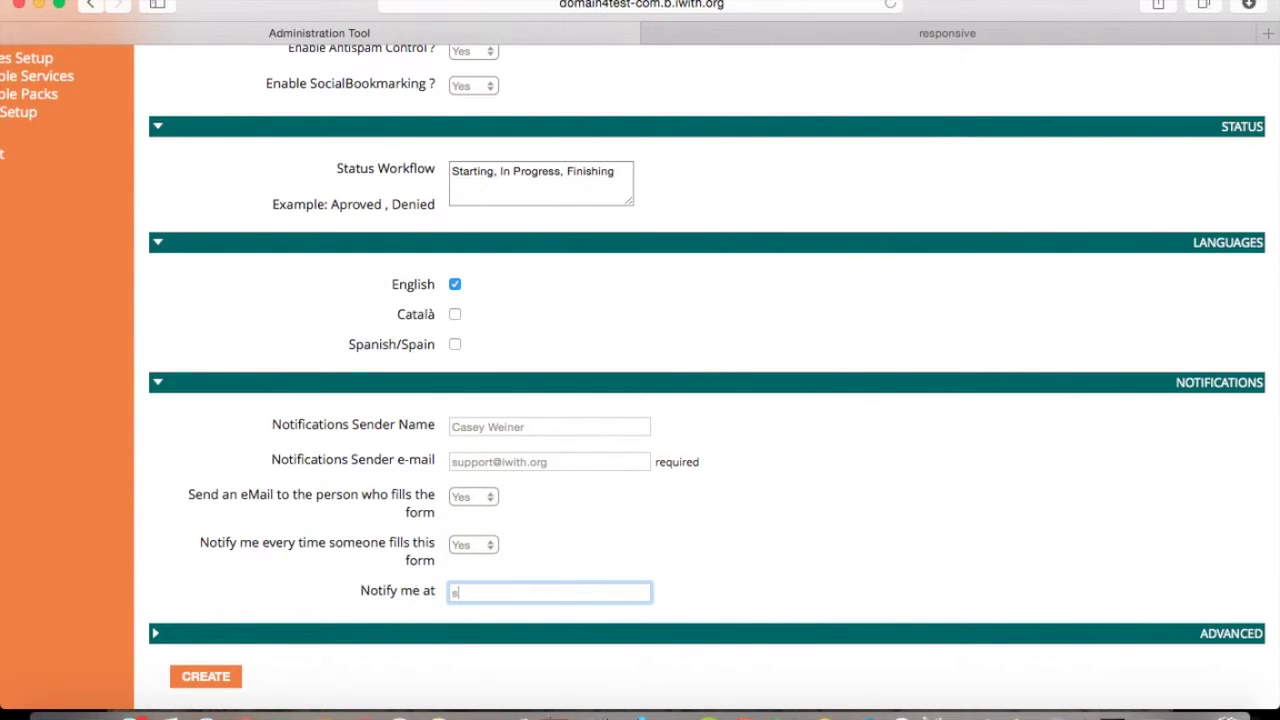
Expand the Advanced settings section.
click(371, 616)
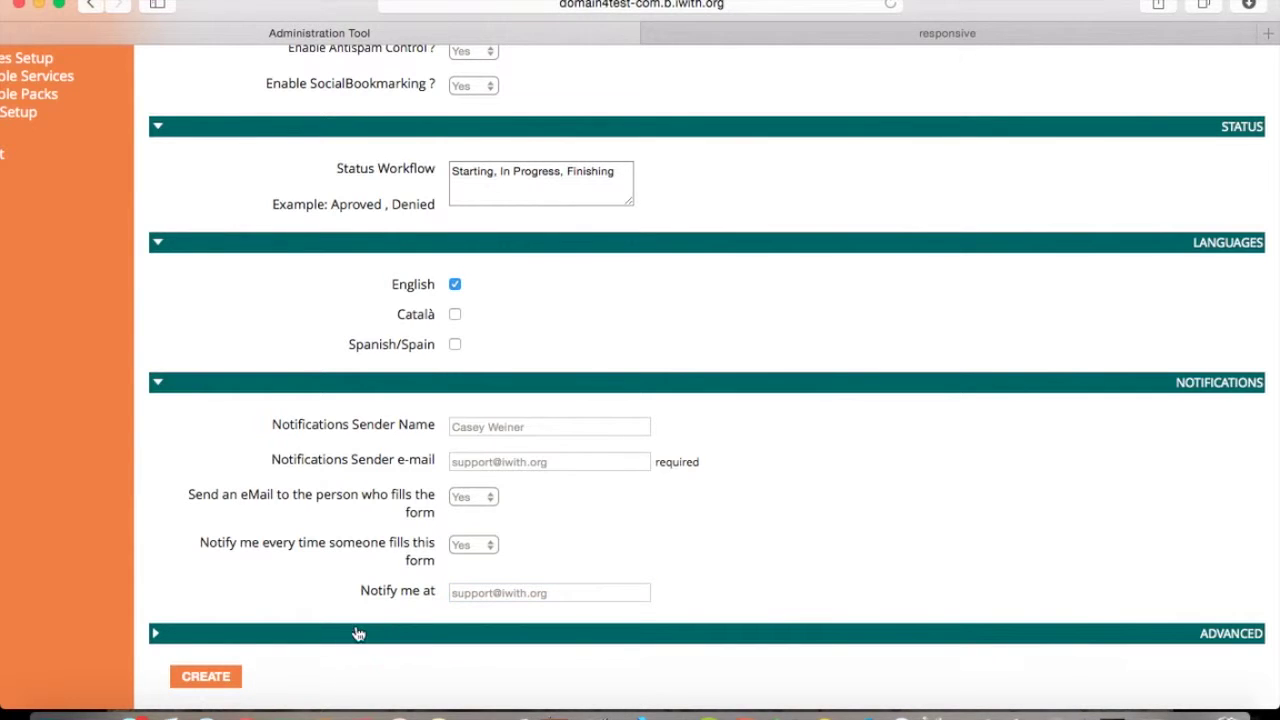
click(357, 633)
scroll(355, 634, down, 2)
scroll(356, 634, down, 3)
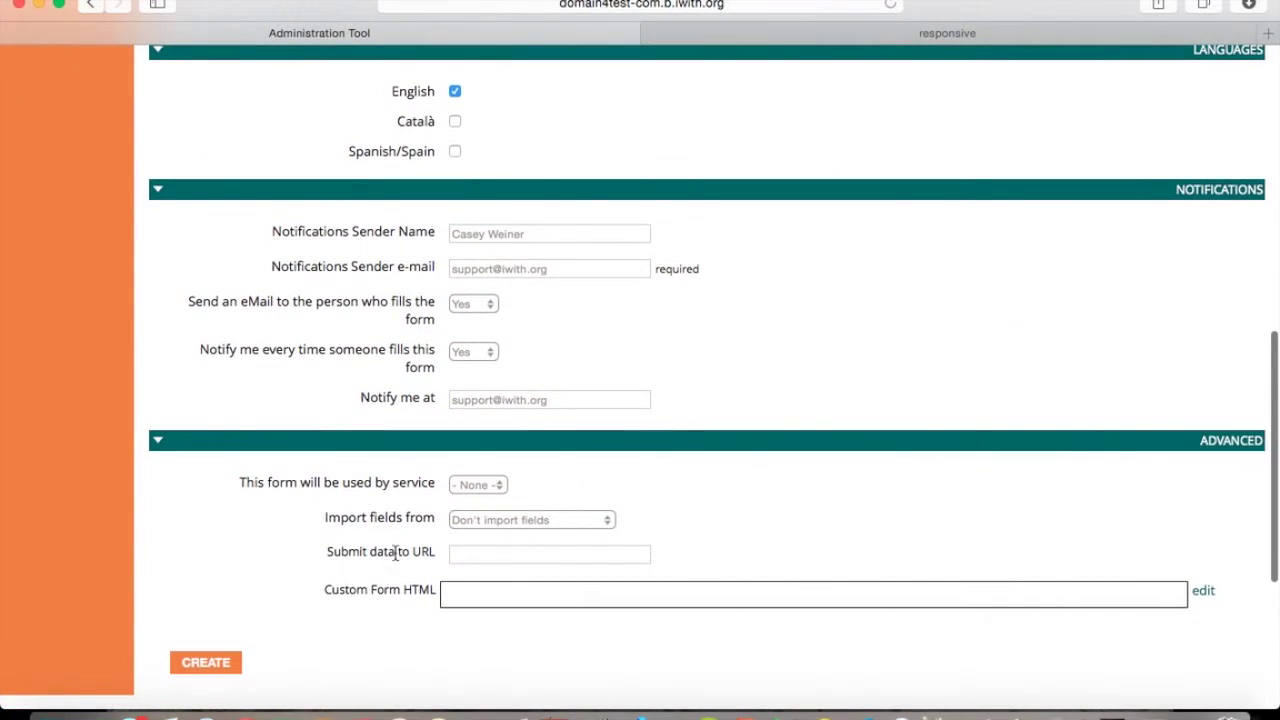
Assign the form to the Events service and import fields from Form » Forum.
click(483, 487)
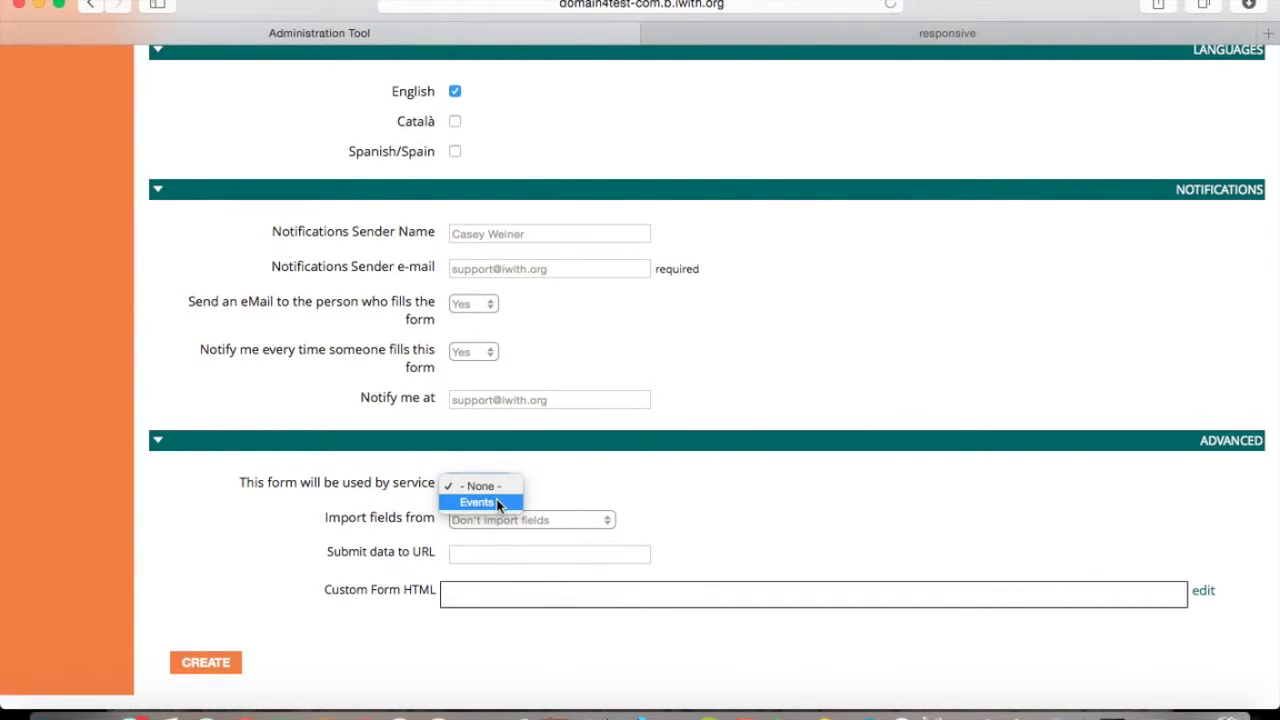
click(497, 503)
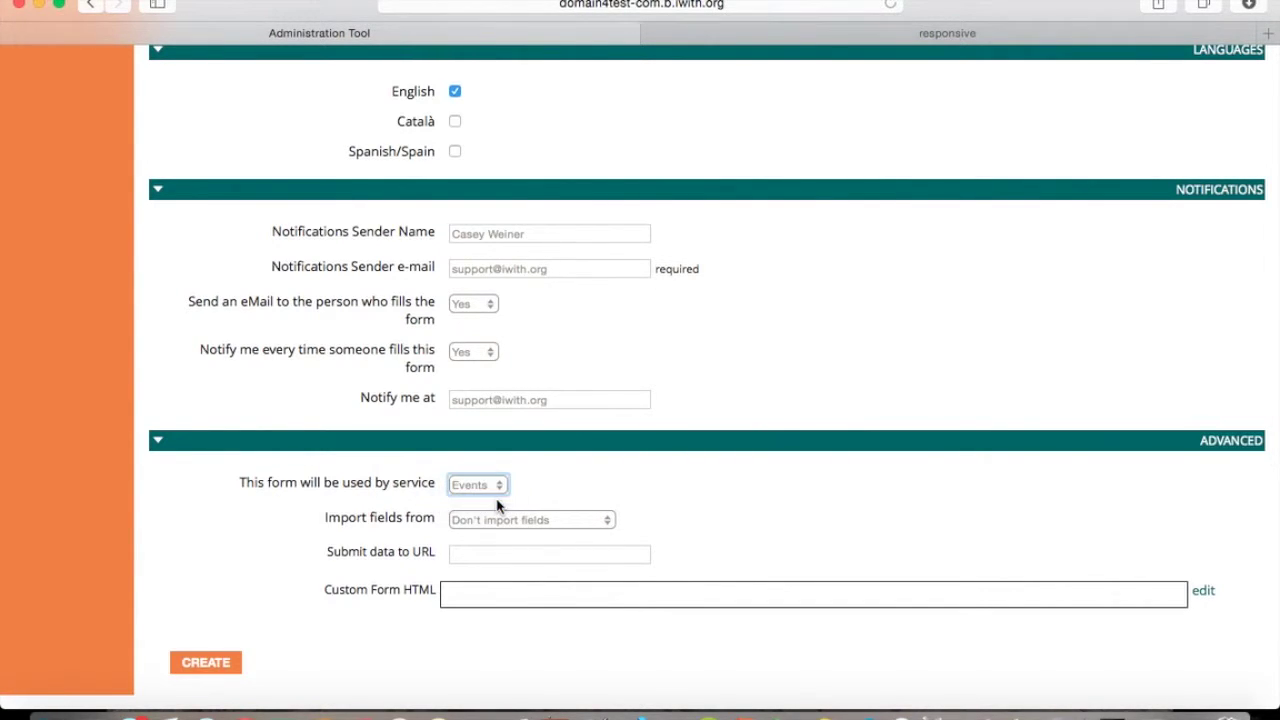
click(548, 521)
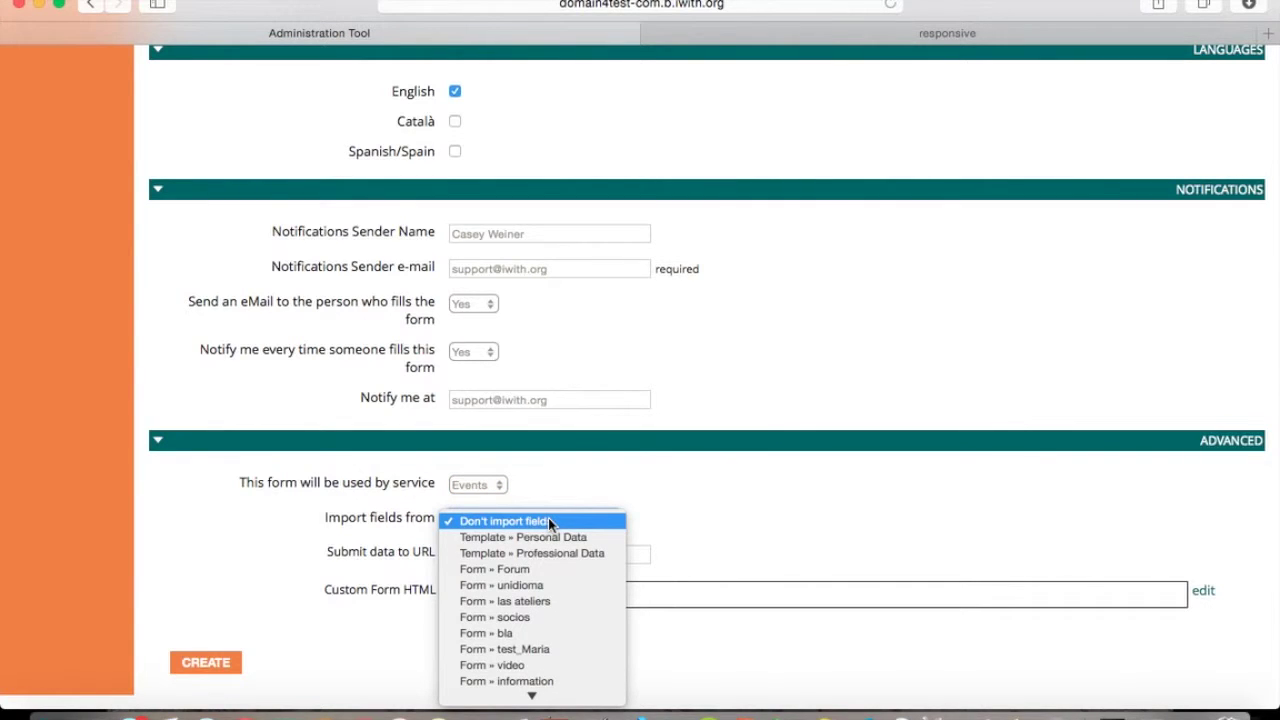
click(558, 572)
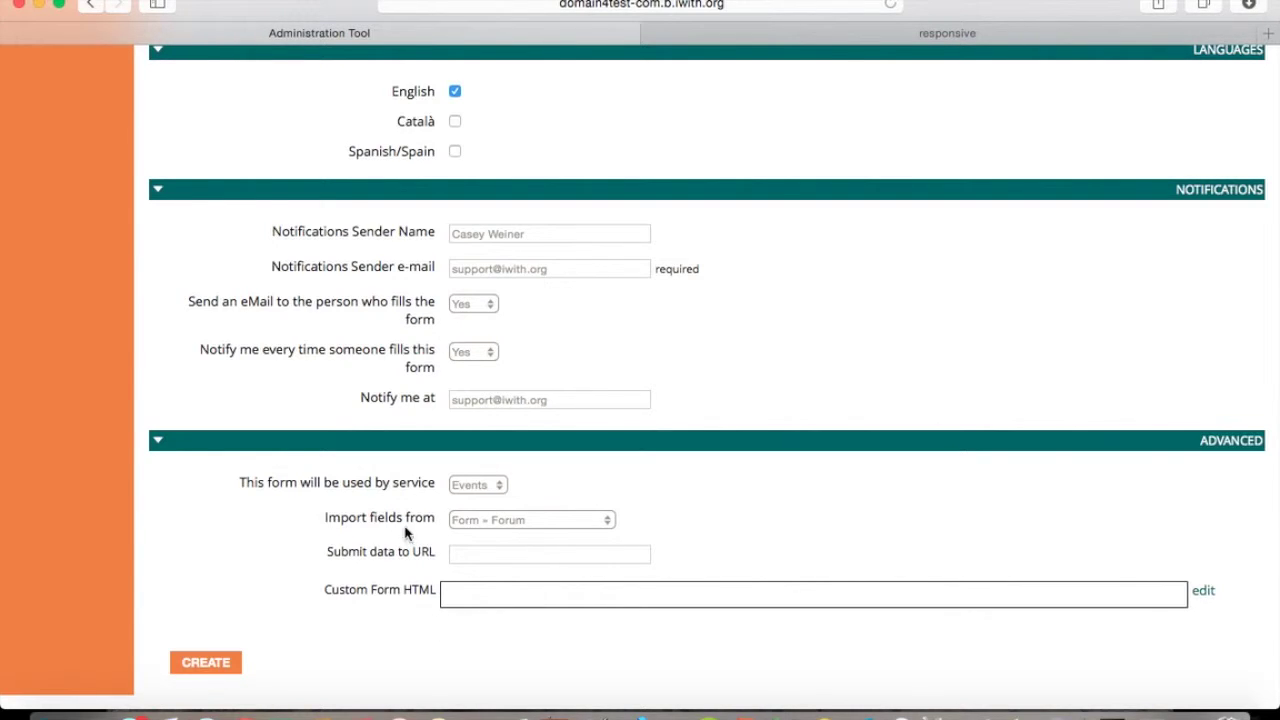
Create the Abcore Cadi Training form with these settings.
mouse_move(400, 516)
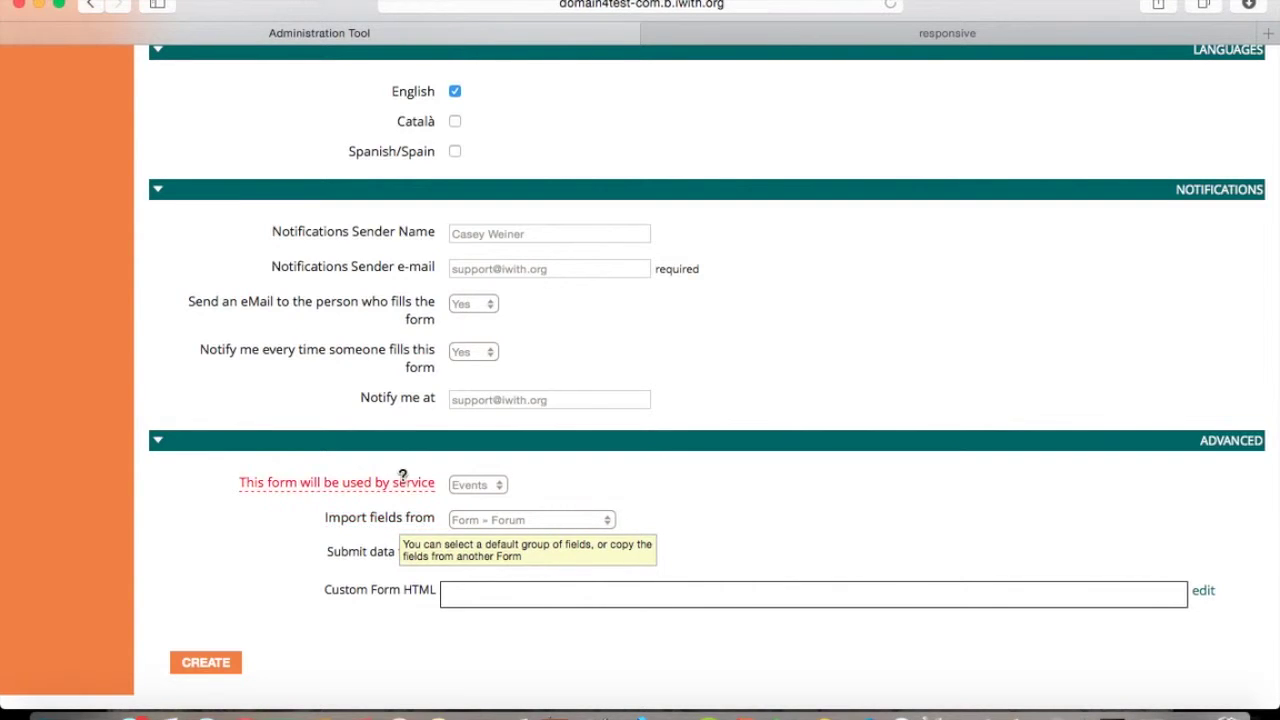
mouse_move(390, 487)
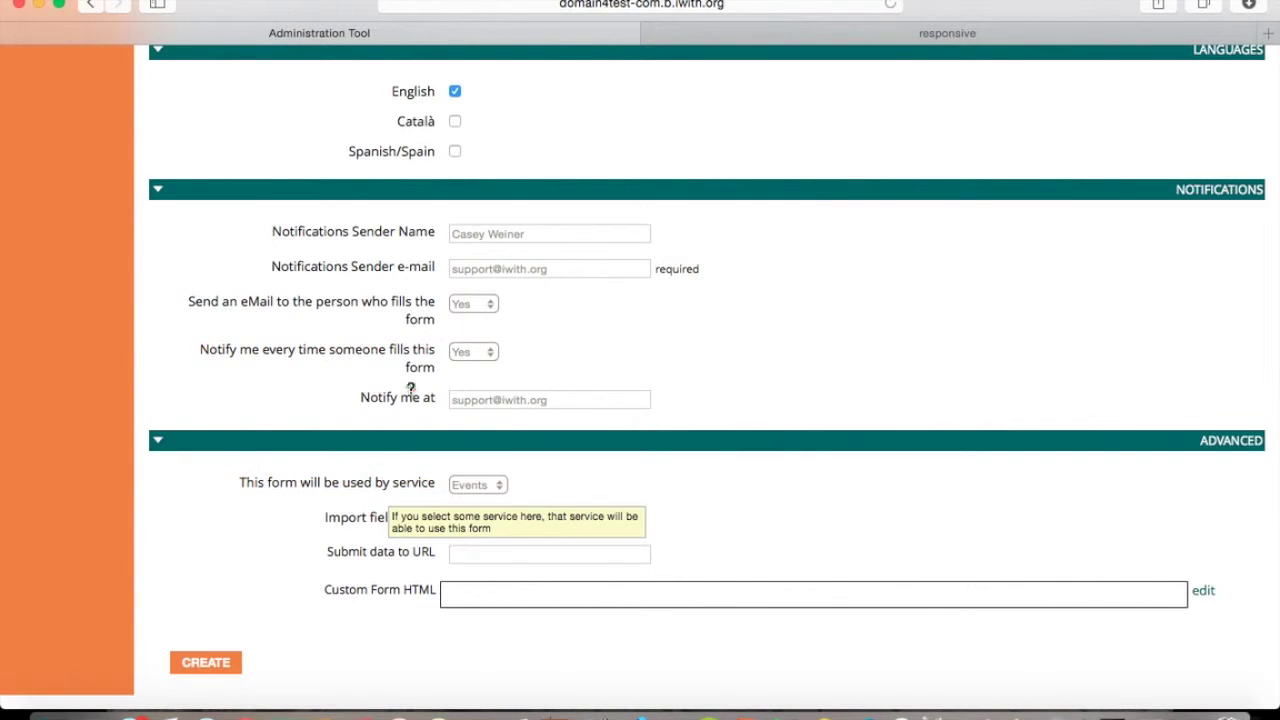
mouse_move(410, 397)
click(219, 664)
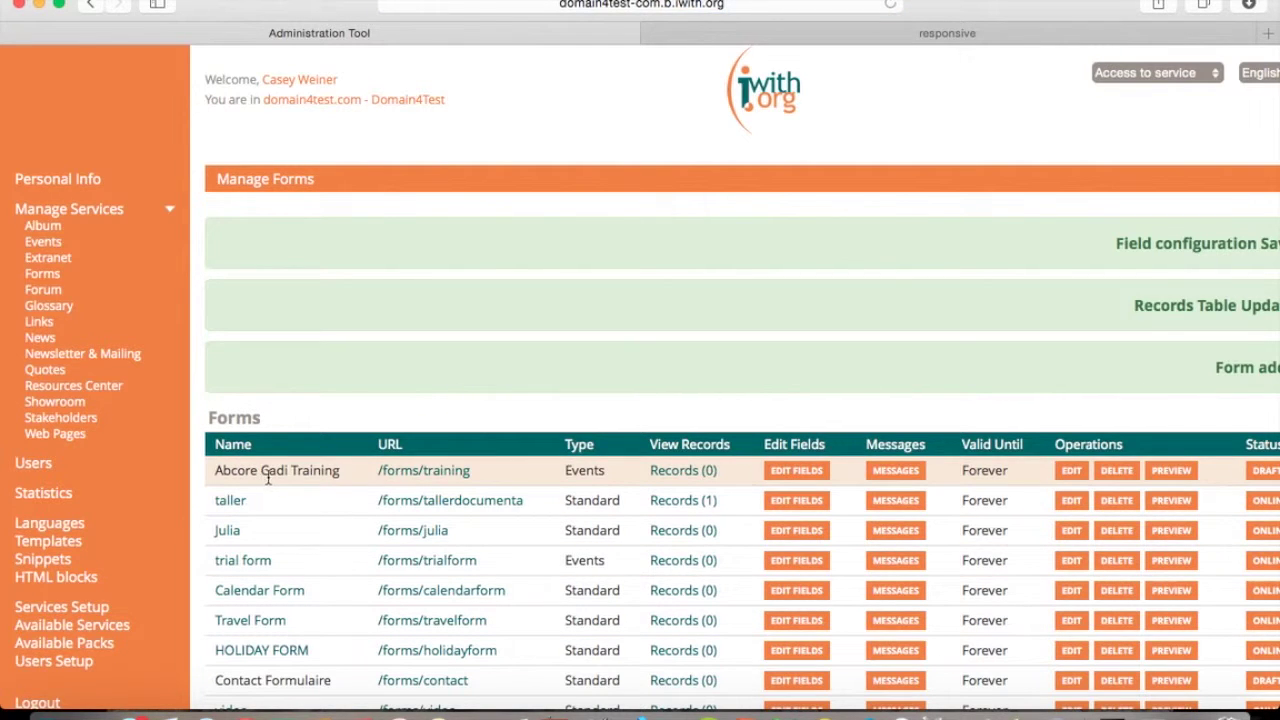
Open Abcore Cadi Training's field list via EDIT FIELDS and begin adding a field.
scroll(507, 466, right, 2)
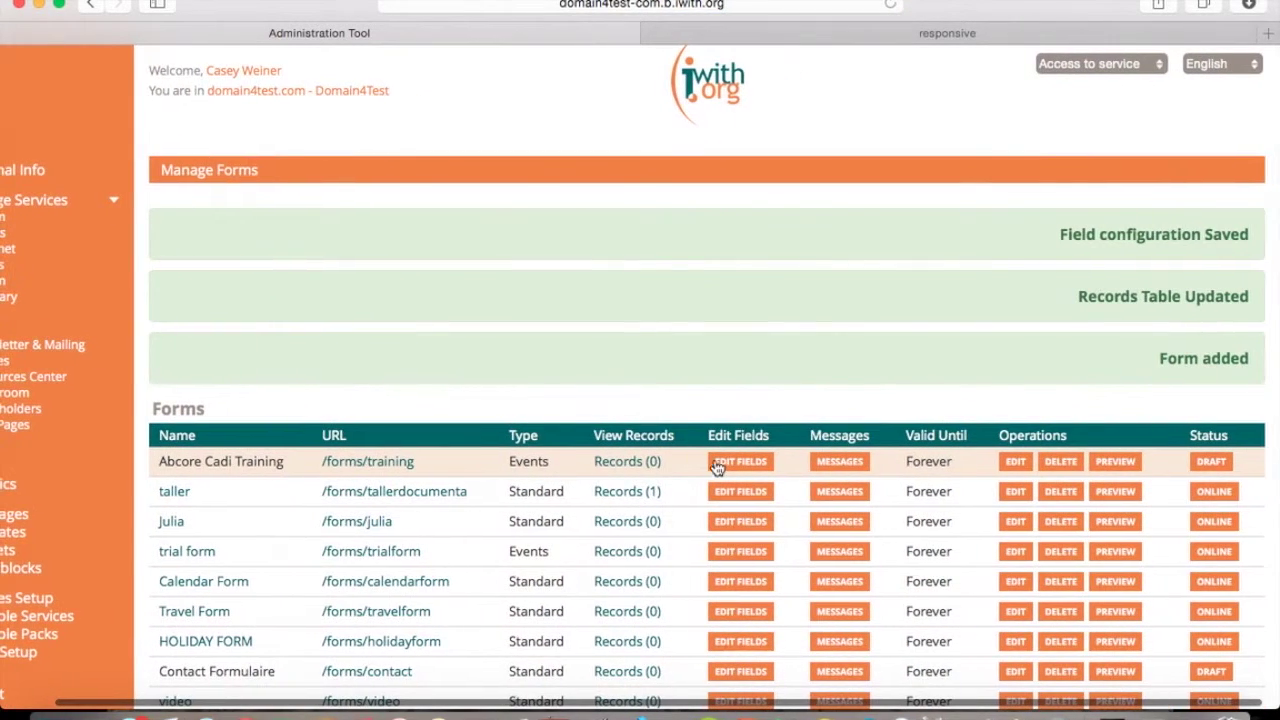
click(727, 461)
scroll(725, 465, down, 5)
scroll(725, 465, right, 2)
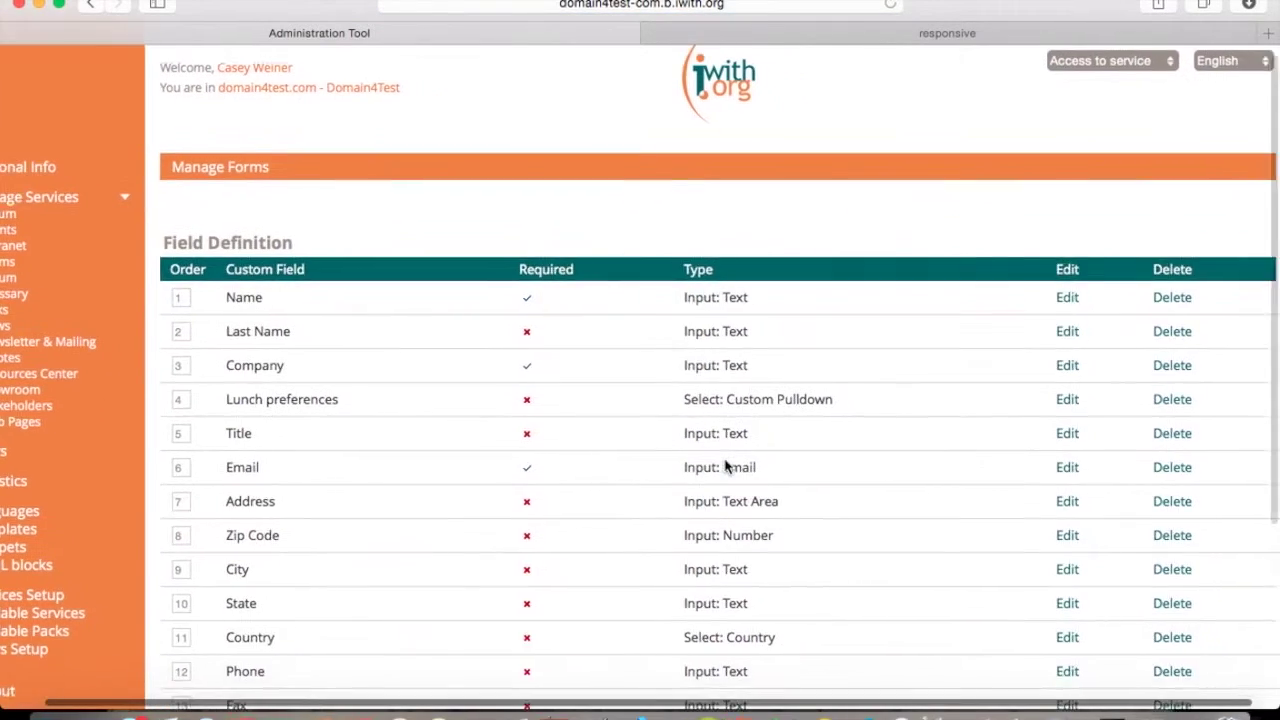
scroll(725, 465, down, 2)
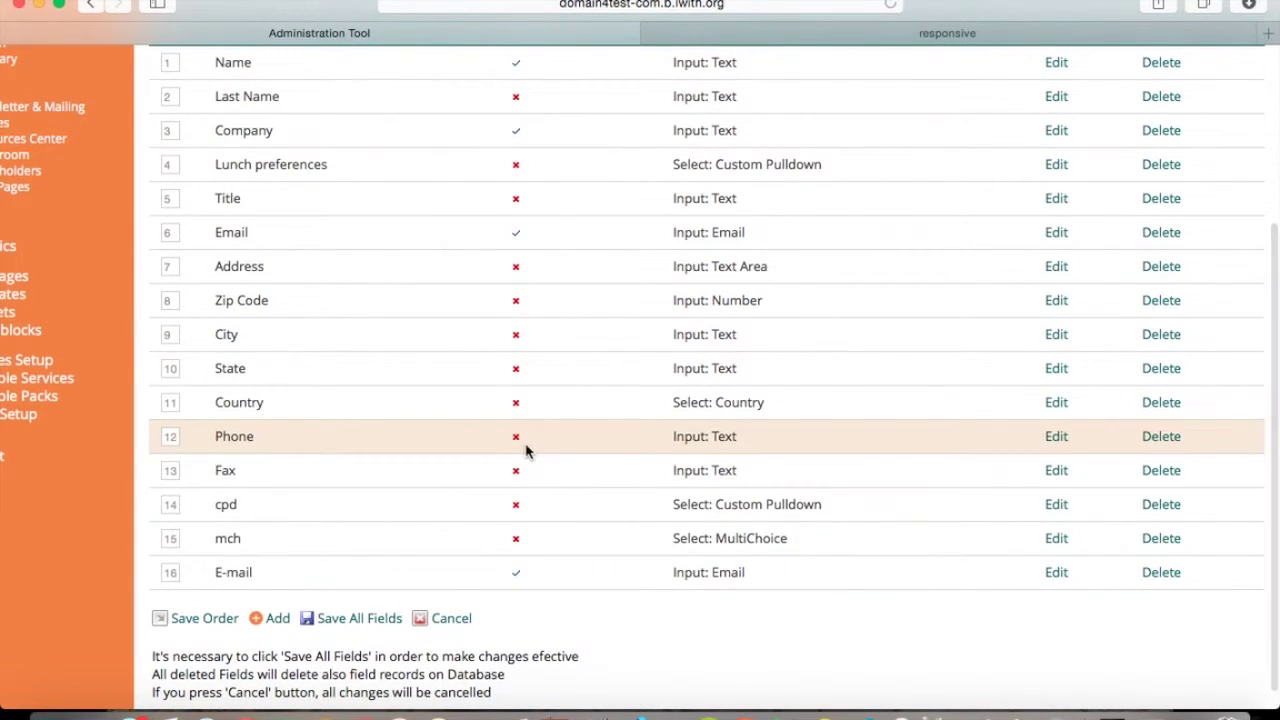
click(266, 630)
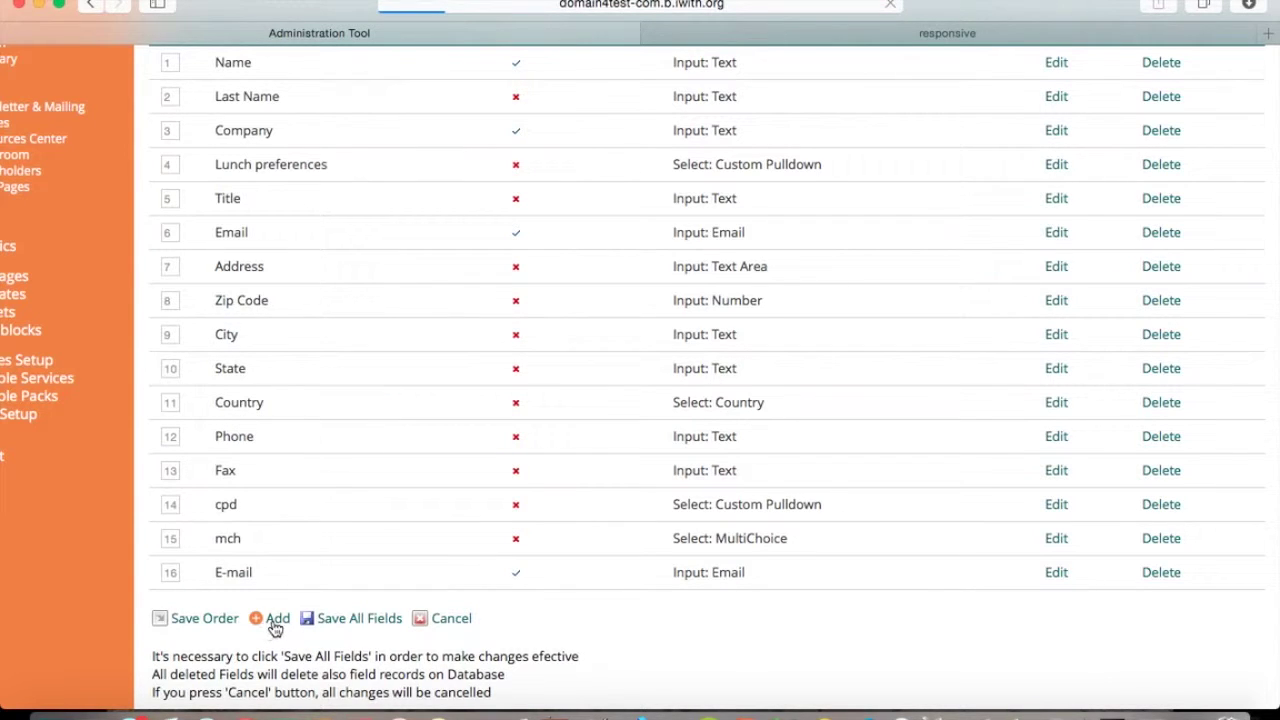
Make the new field a Display: Title with ID 'Formsscreencast'.
scroll(537, 477, right, 2)
scroll(537, 477, down, 1)
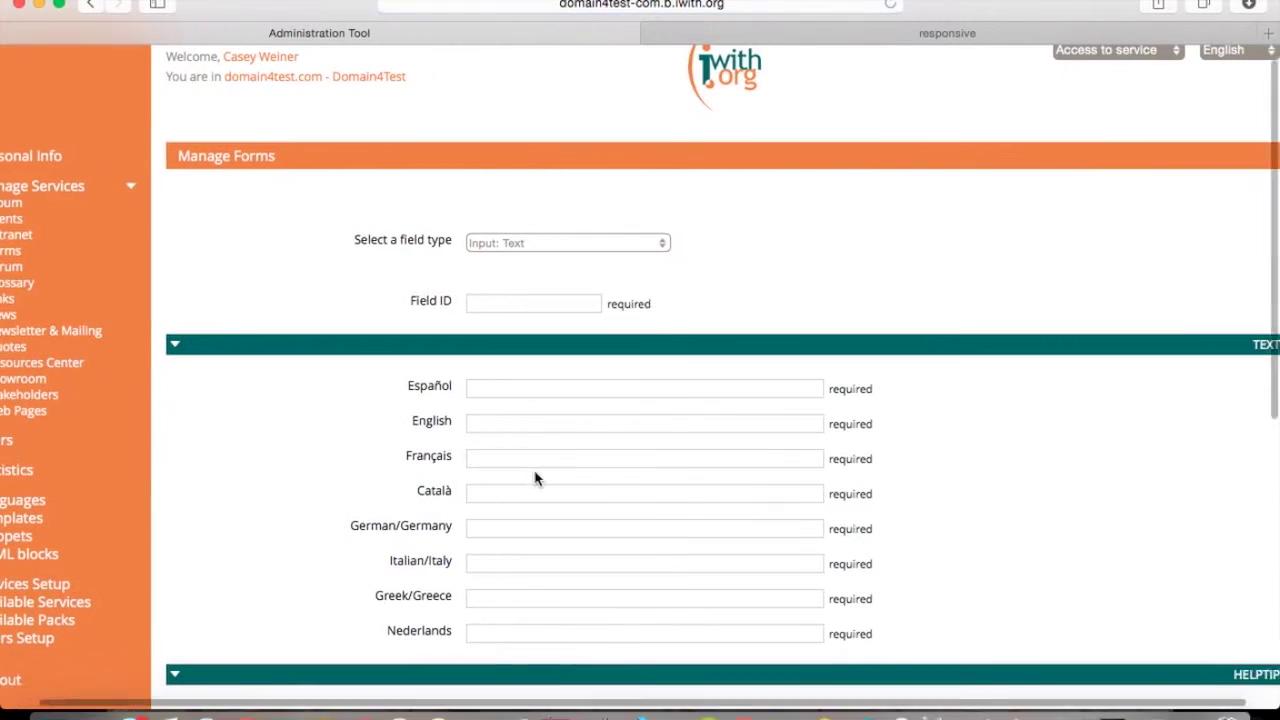
click(622, 242)
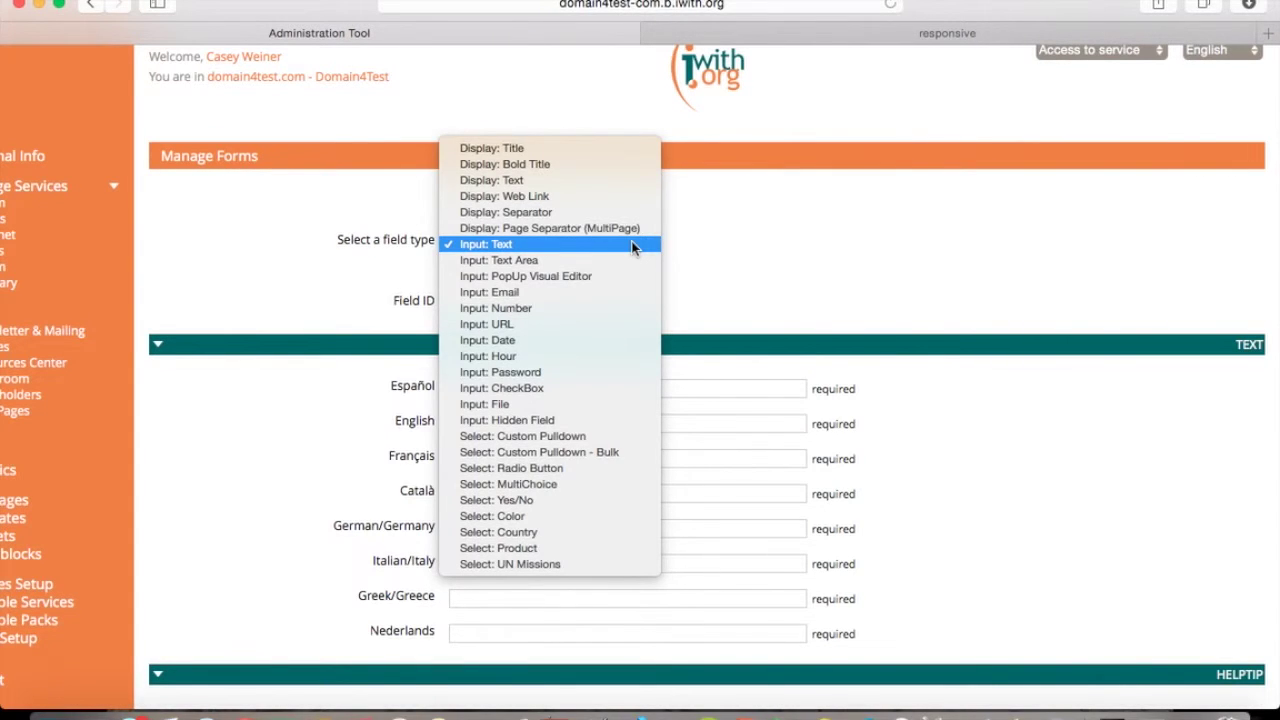
click(605, 148)
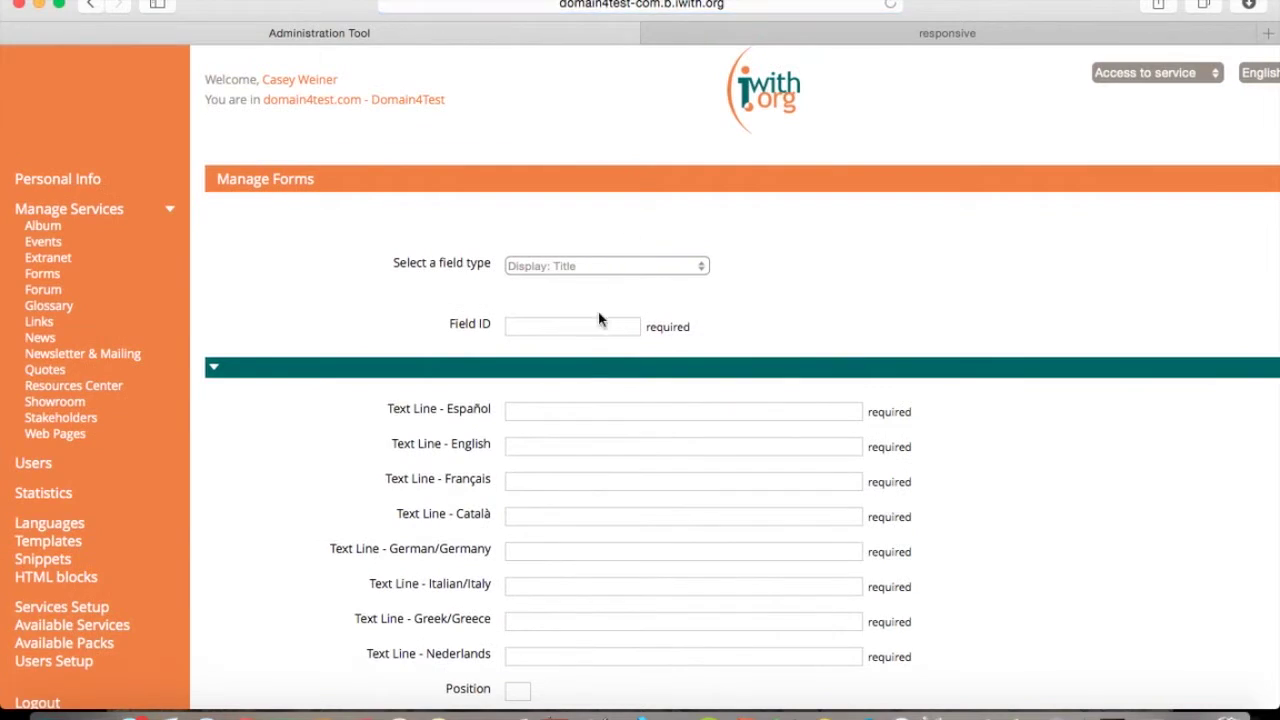
click(566, 329)
text(Form)
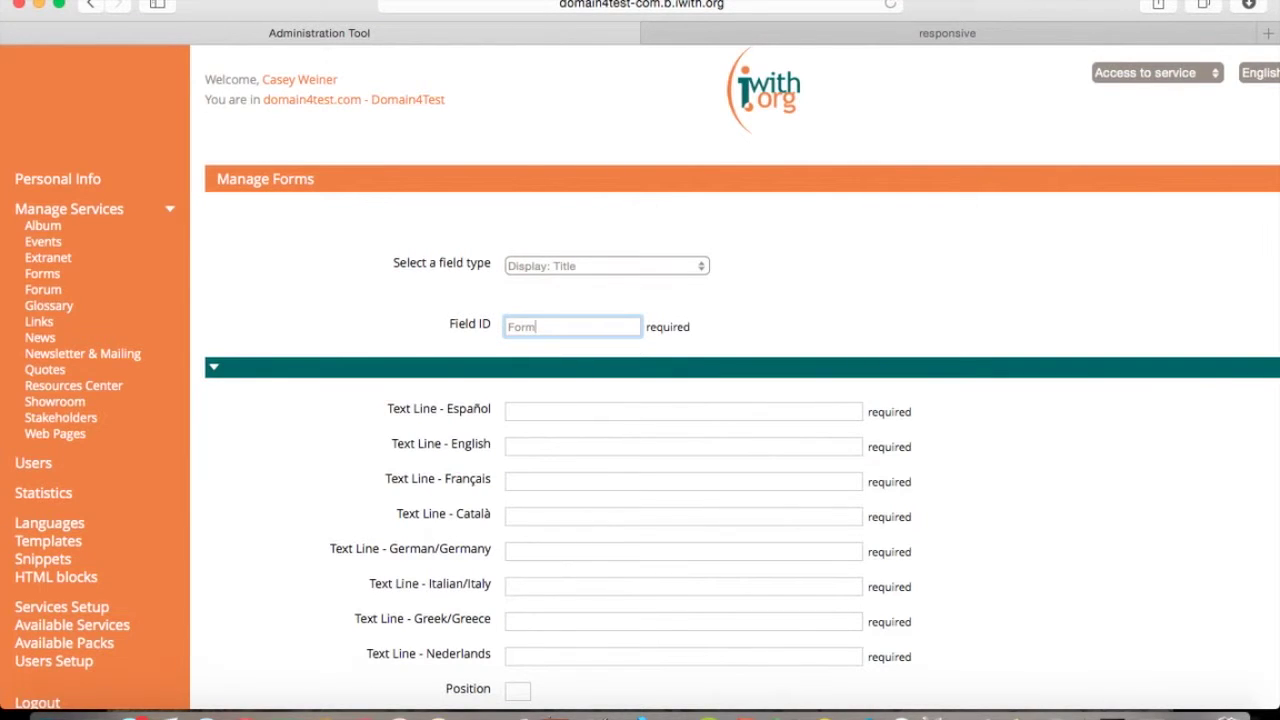
text(sscreencast)
Fill the title text 'Forms Screencast' in English and paste it into every other language line.
click(521, 448)
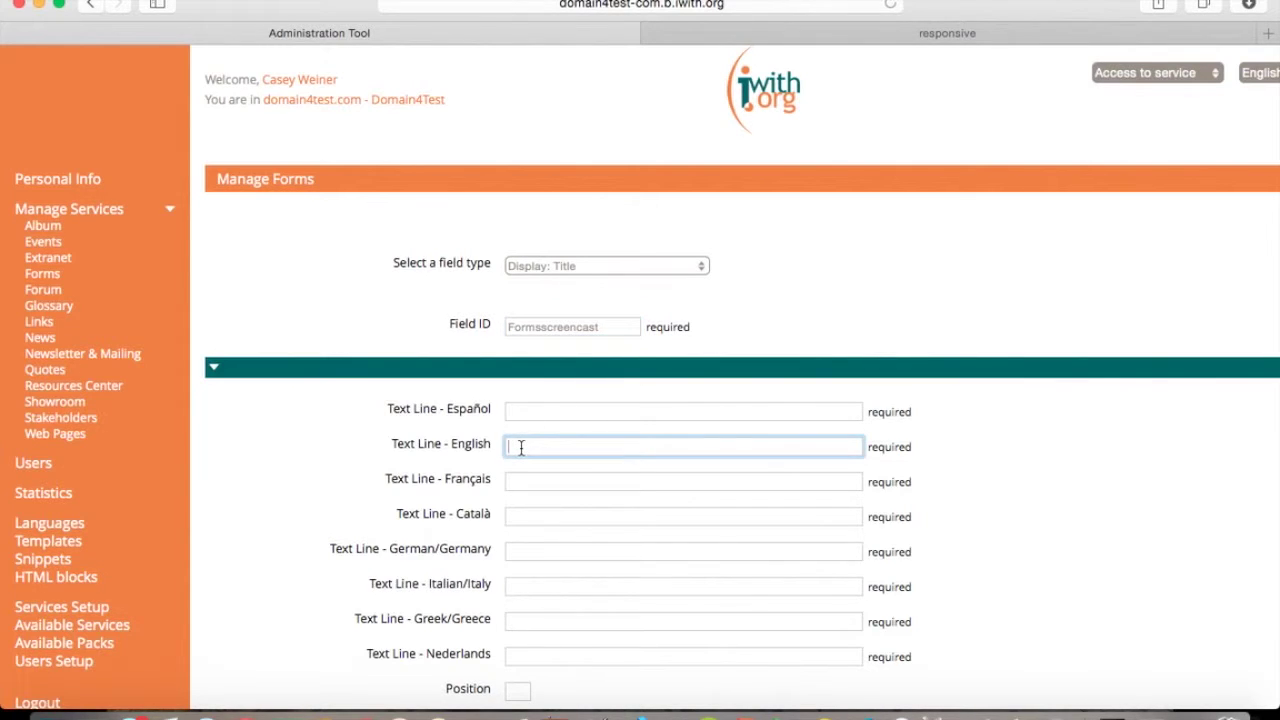
text(Forms Screencast)
drag(623, 446, 498, 446)
key(super+c)
click(518, 412)
key(super+v)
click(544, 482)
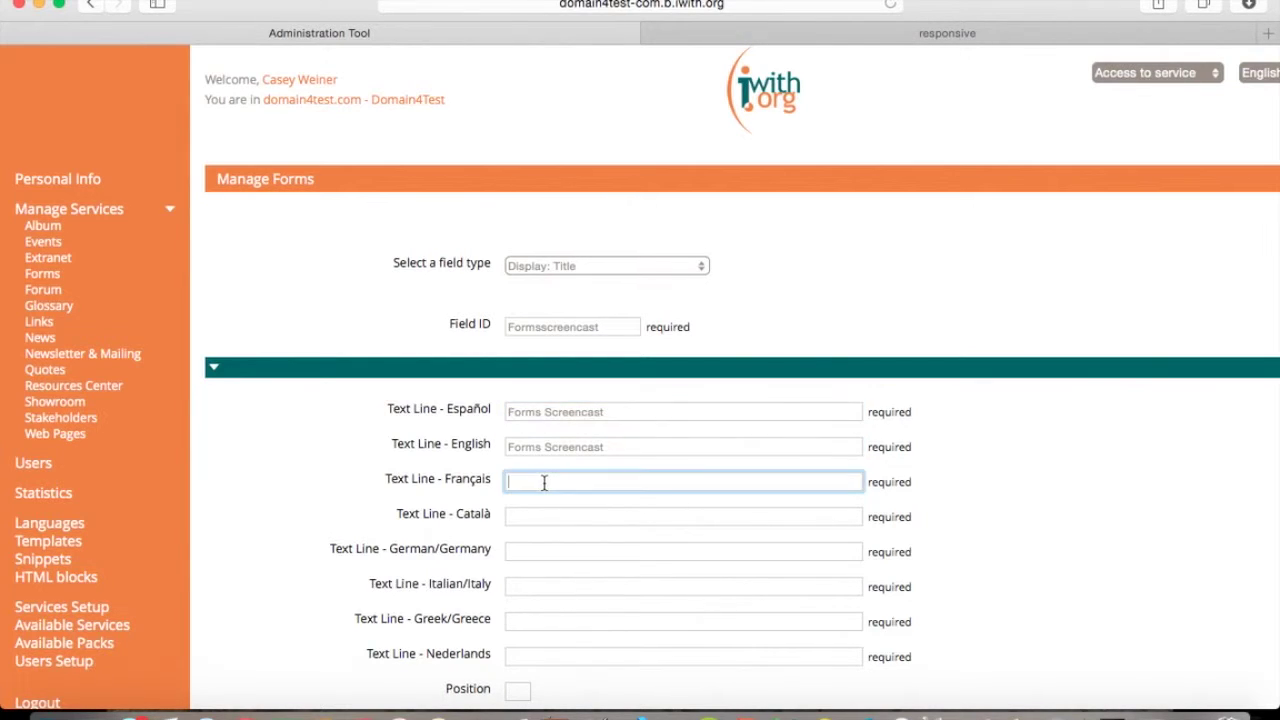
key(super+v)
click(544, 517)
key(super+v)
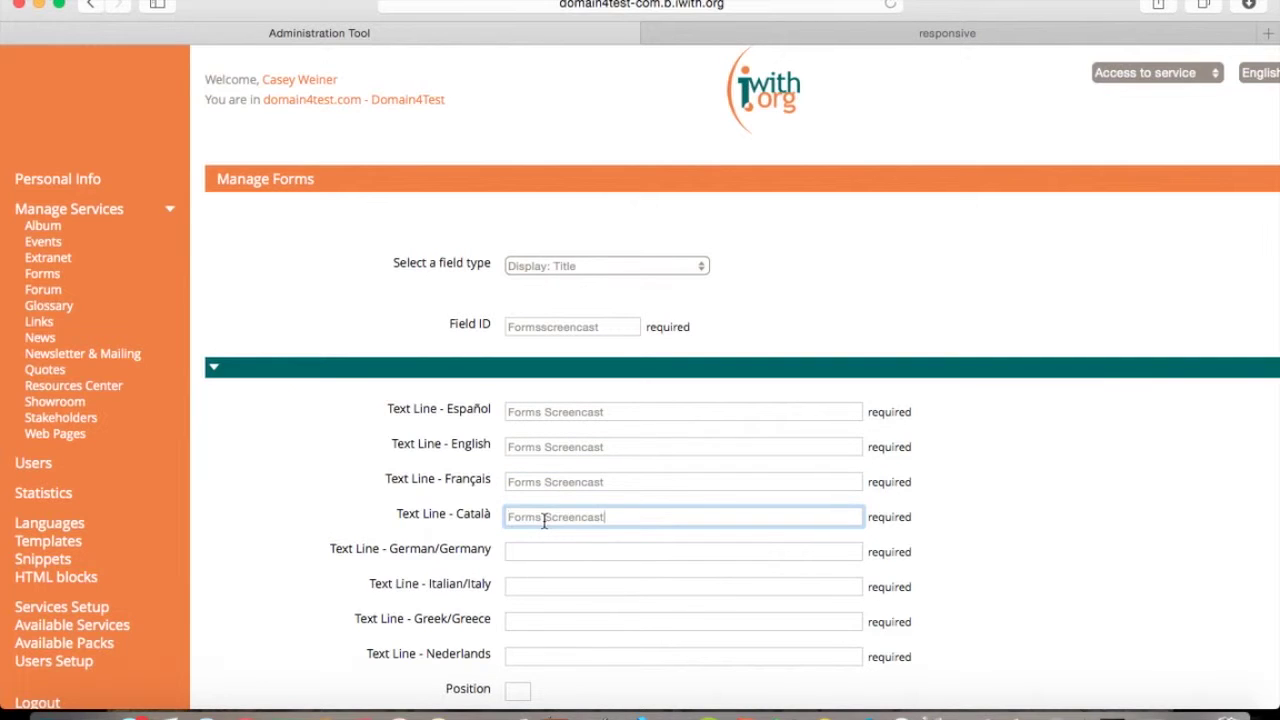
click(517, 551)
key(super+v)
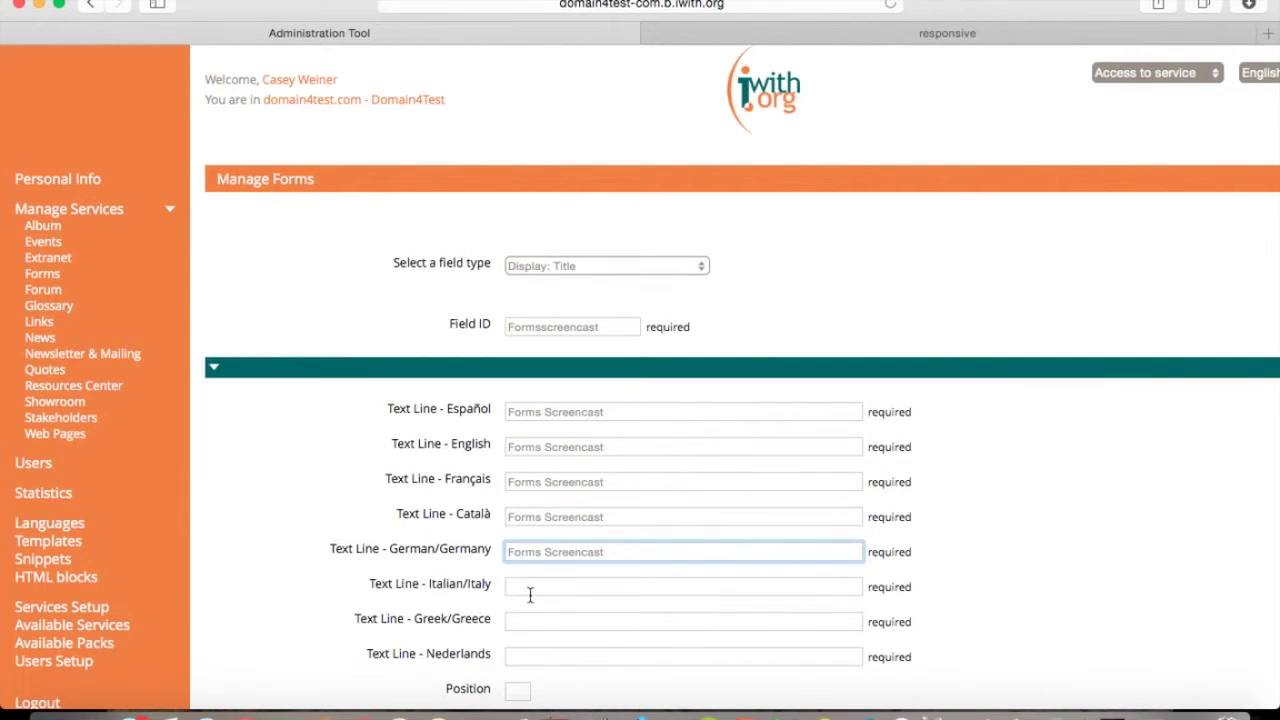
click(528, 591)
key(super+v)
click(542, 624)
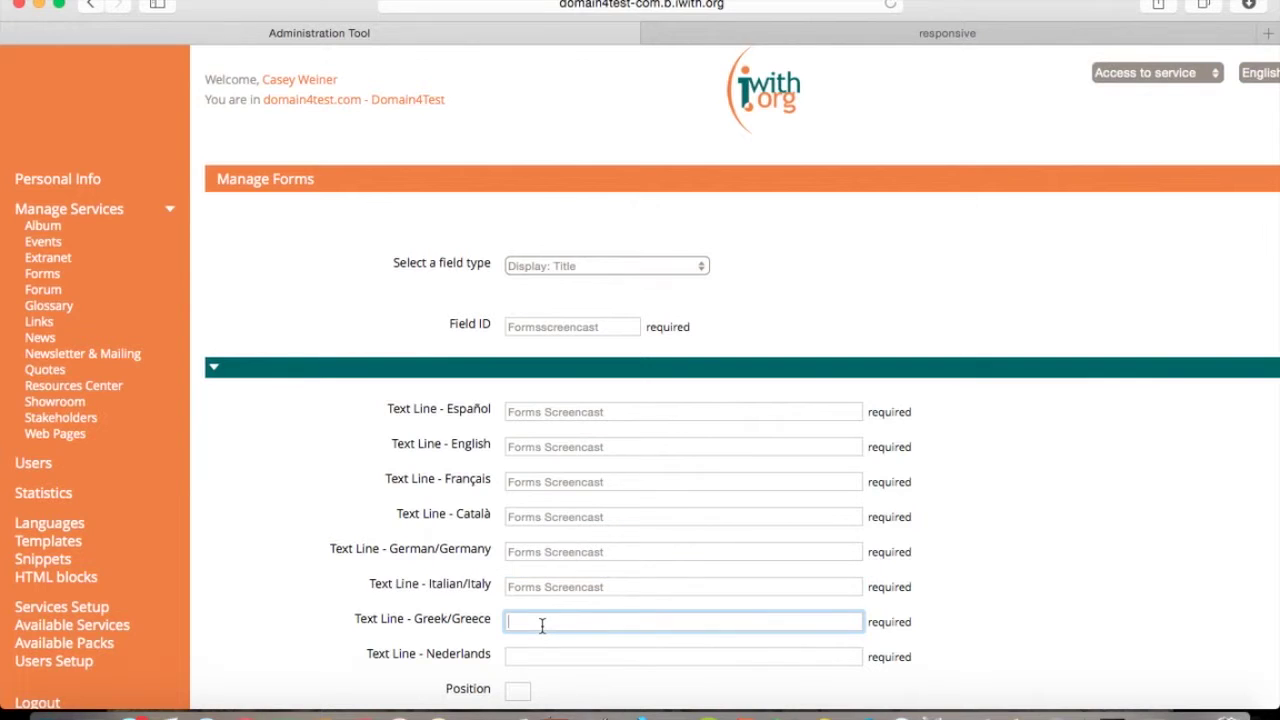
key(super+v)
click(528, 654)
key(super+v)
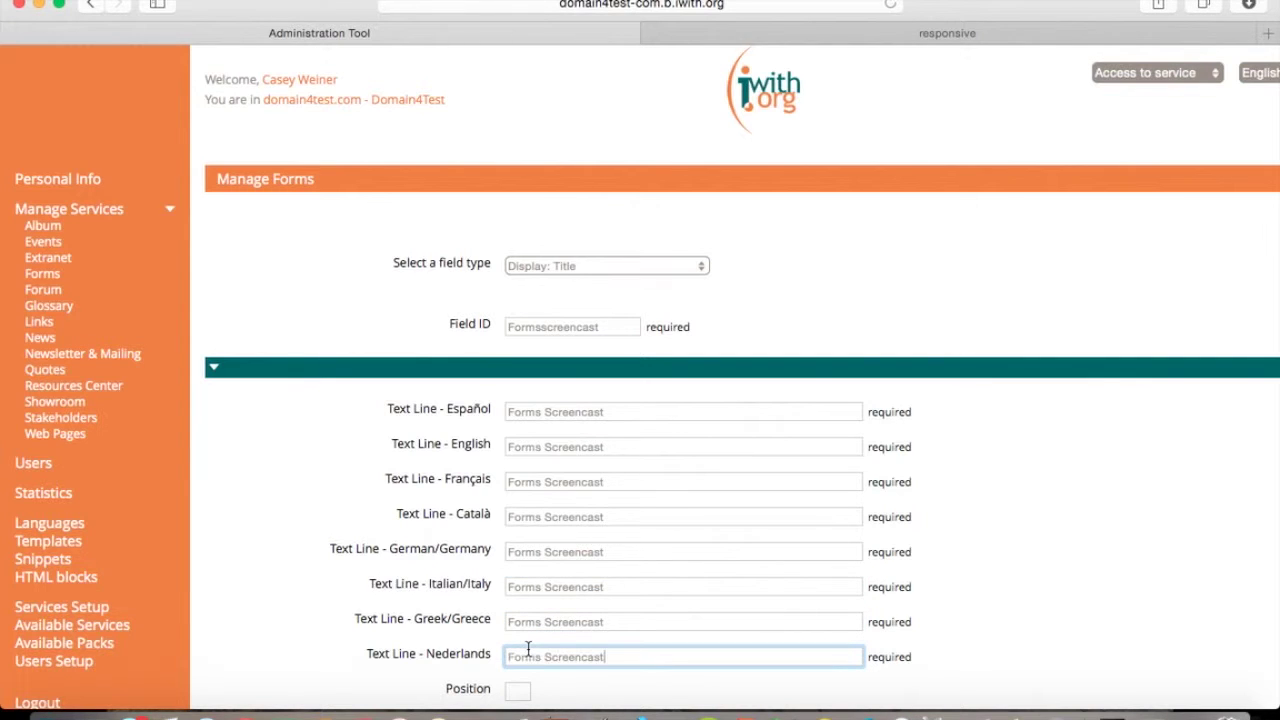
Set the title's position to 16 and add the field.
scroll(528, 654, down, 2)
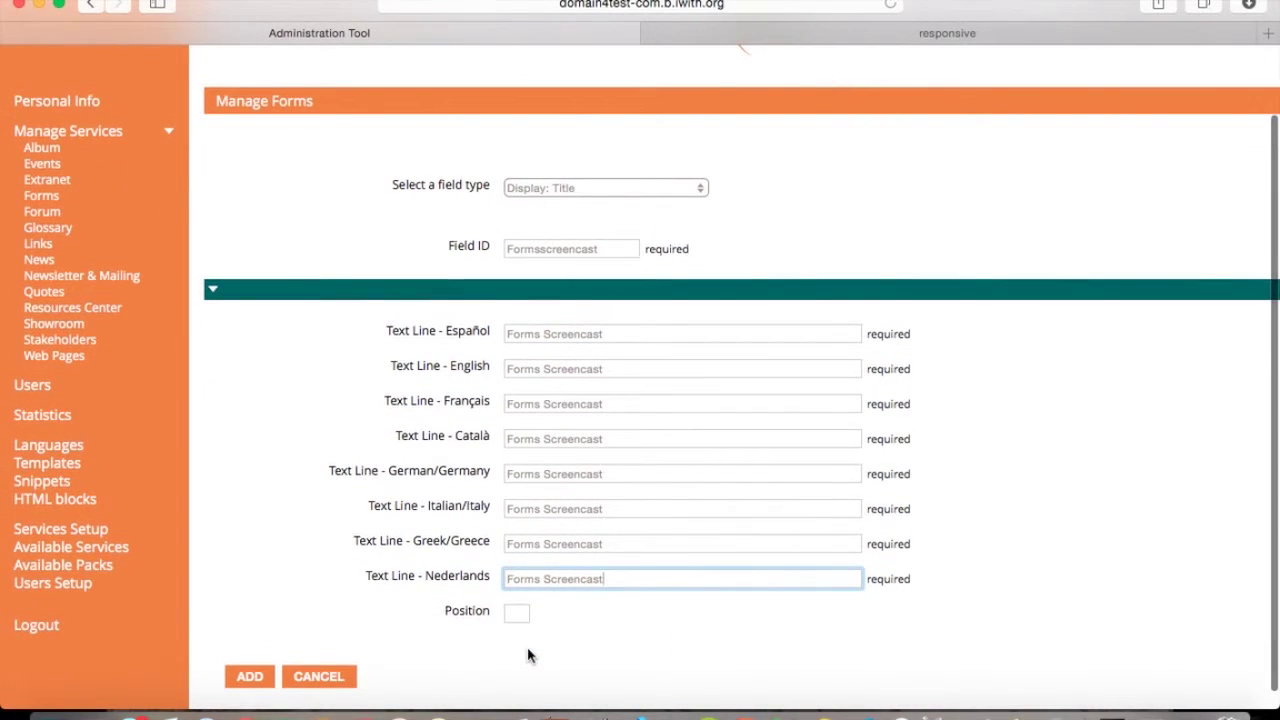
click(516, 612)
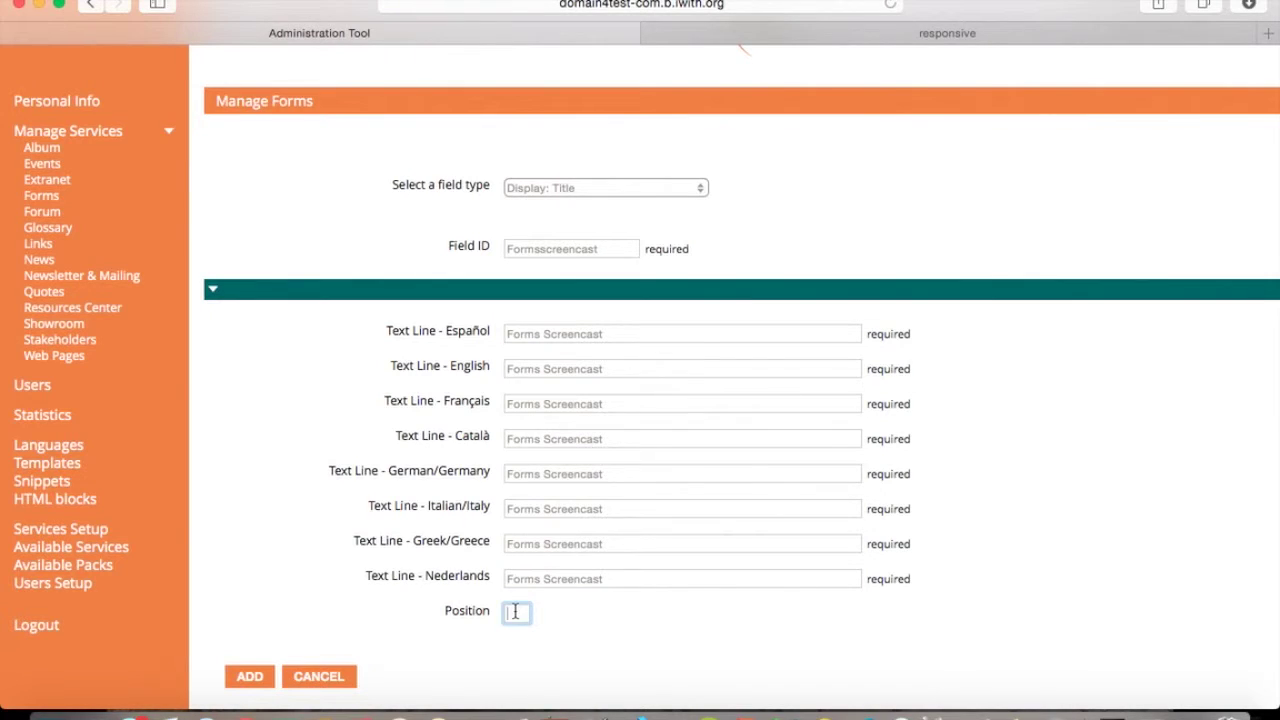
text(16)
click(249, 677)
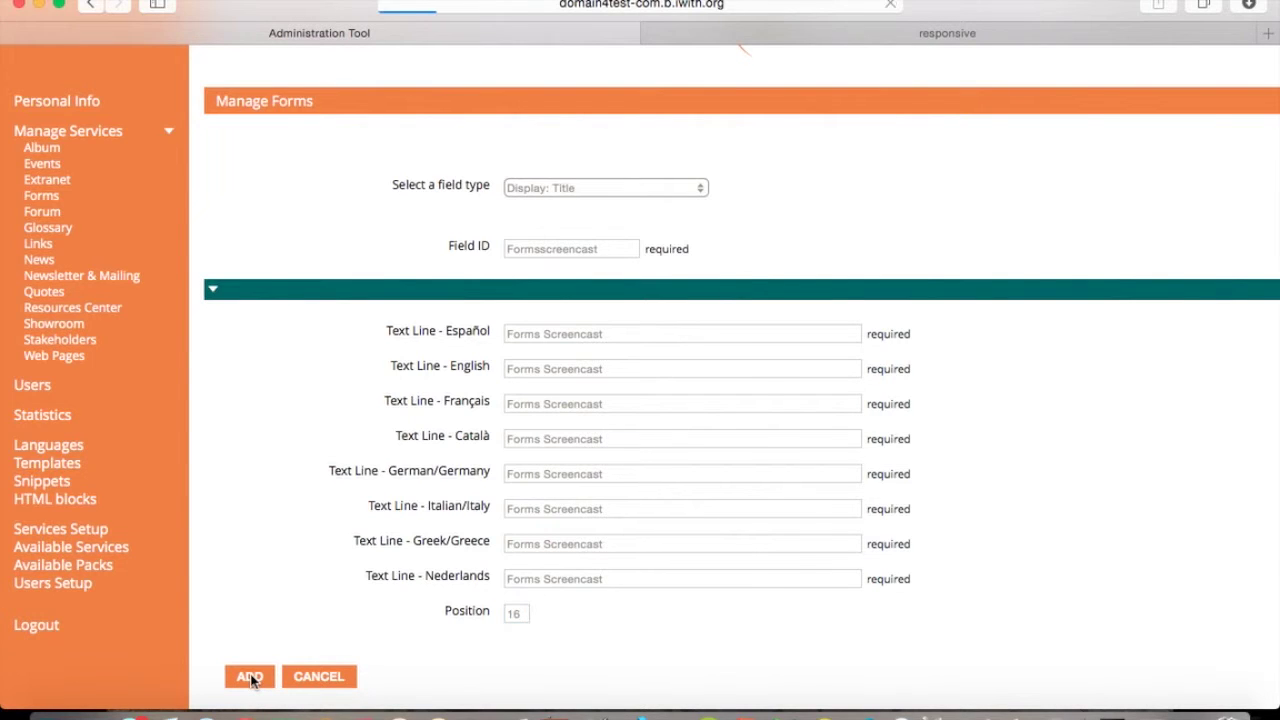
Put E-mail at order 17 and Forms Screencast at 16, then save the order.
scroll(251, 681, down, 5)
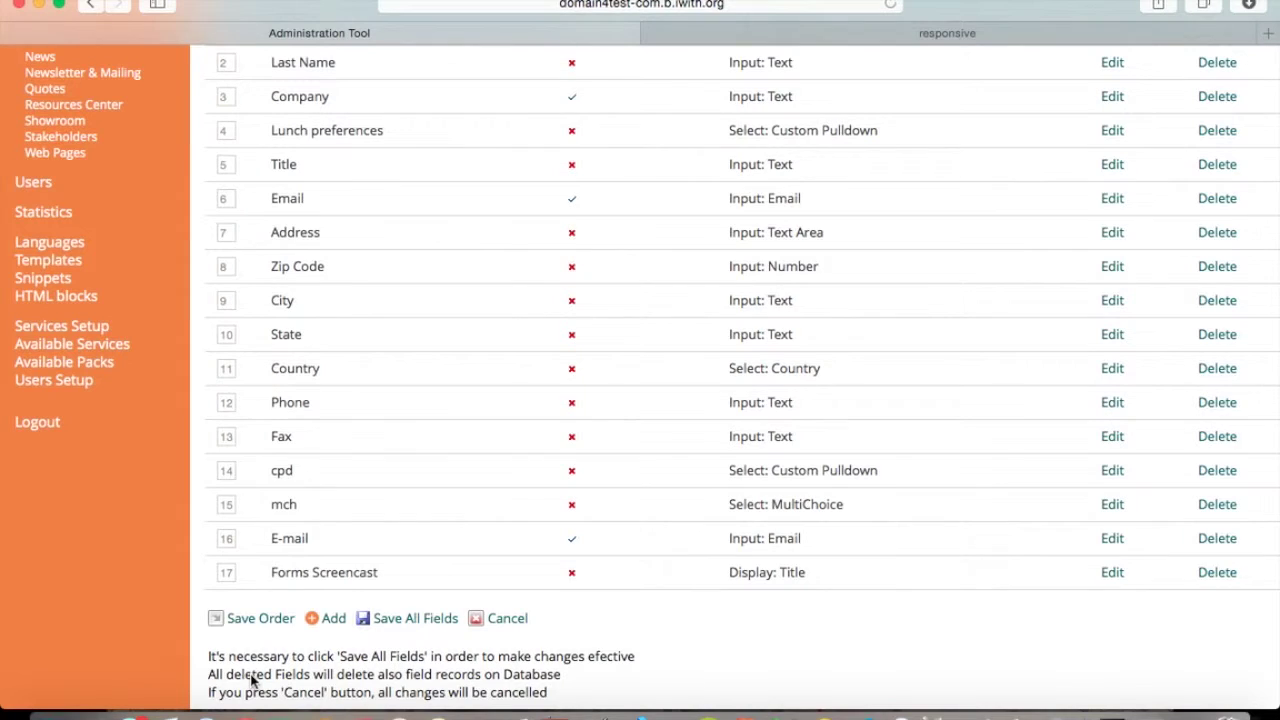
click(231, 542)
key(BackSpace)
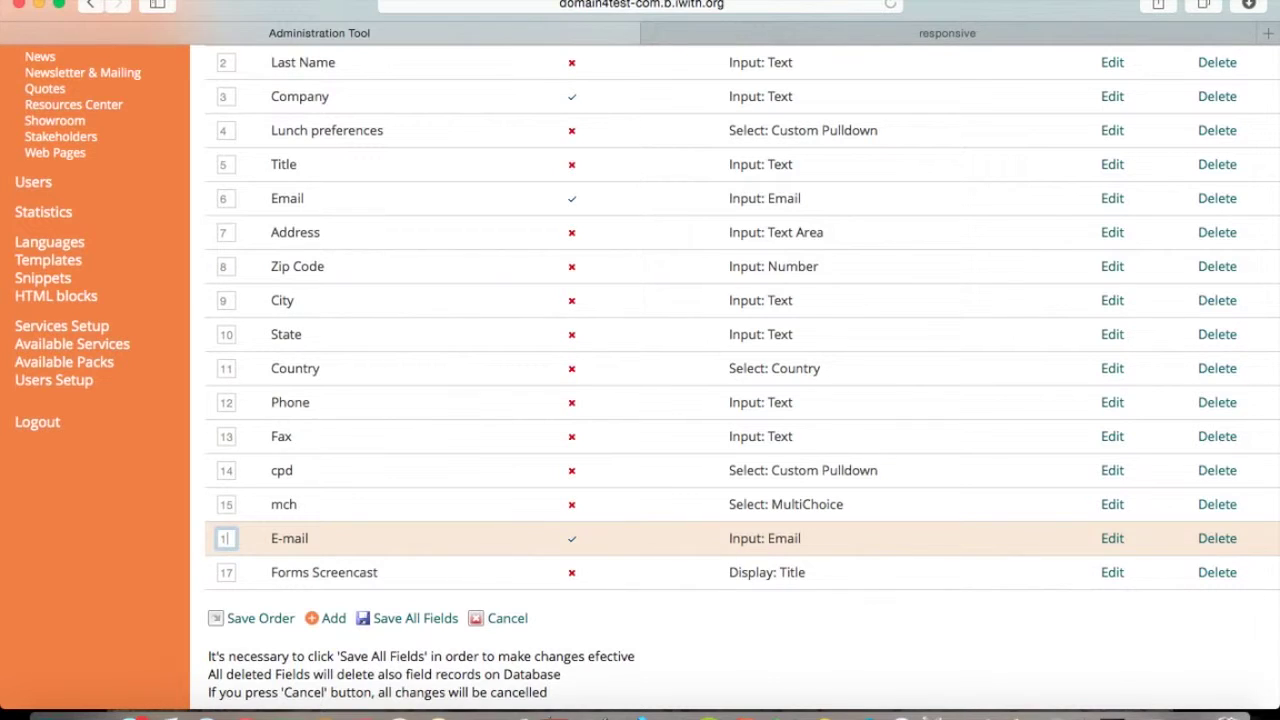
double_click(228, 572)
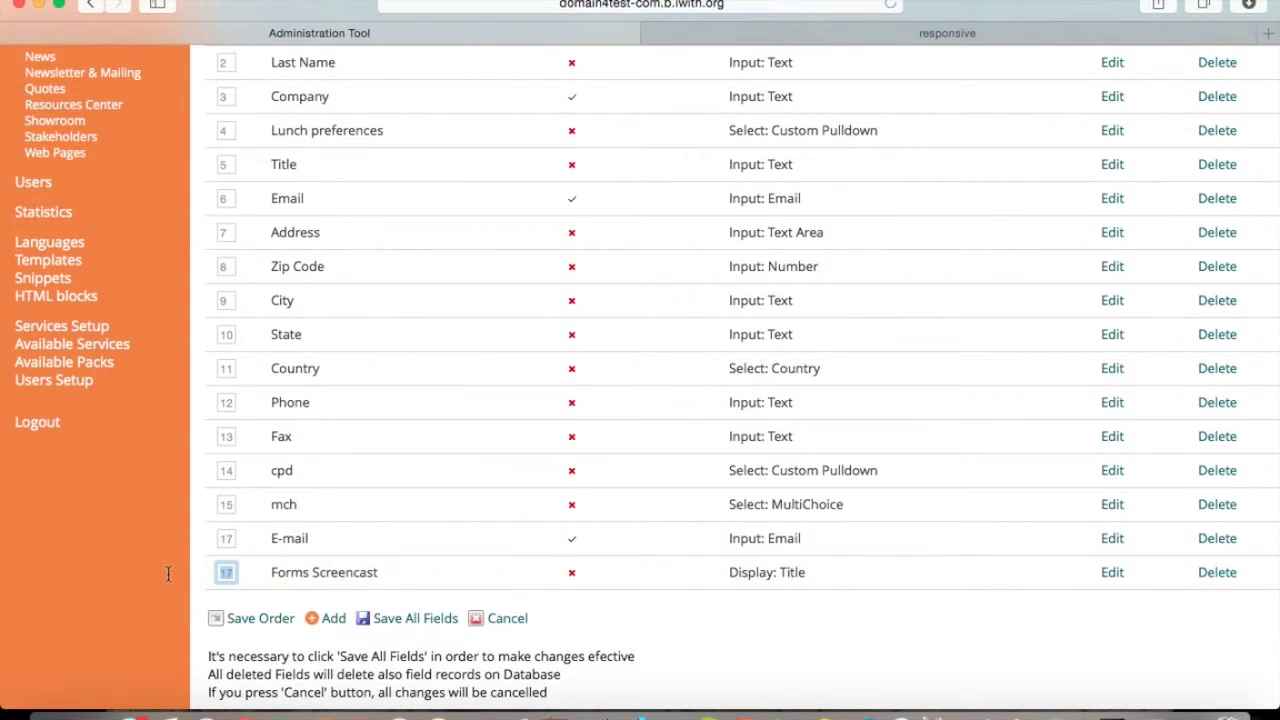
text(16)
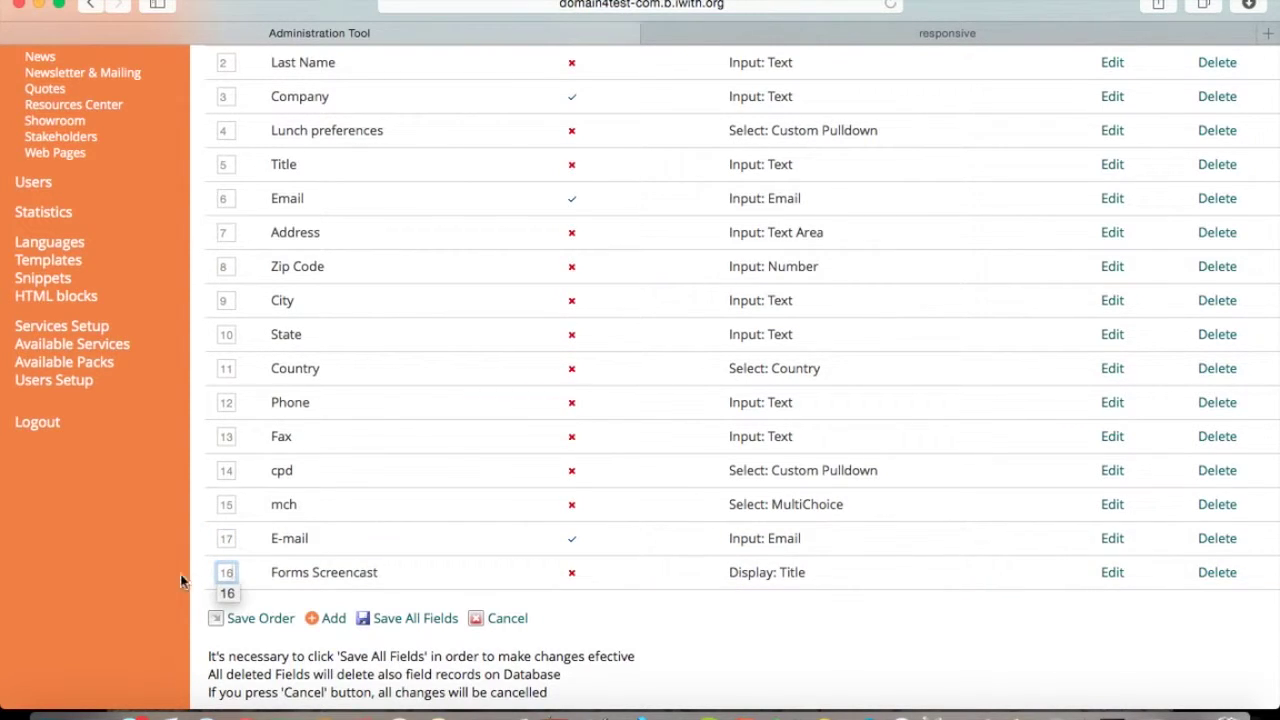
click(262, 619)
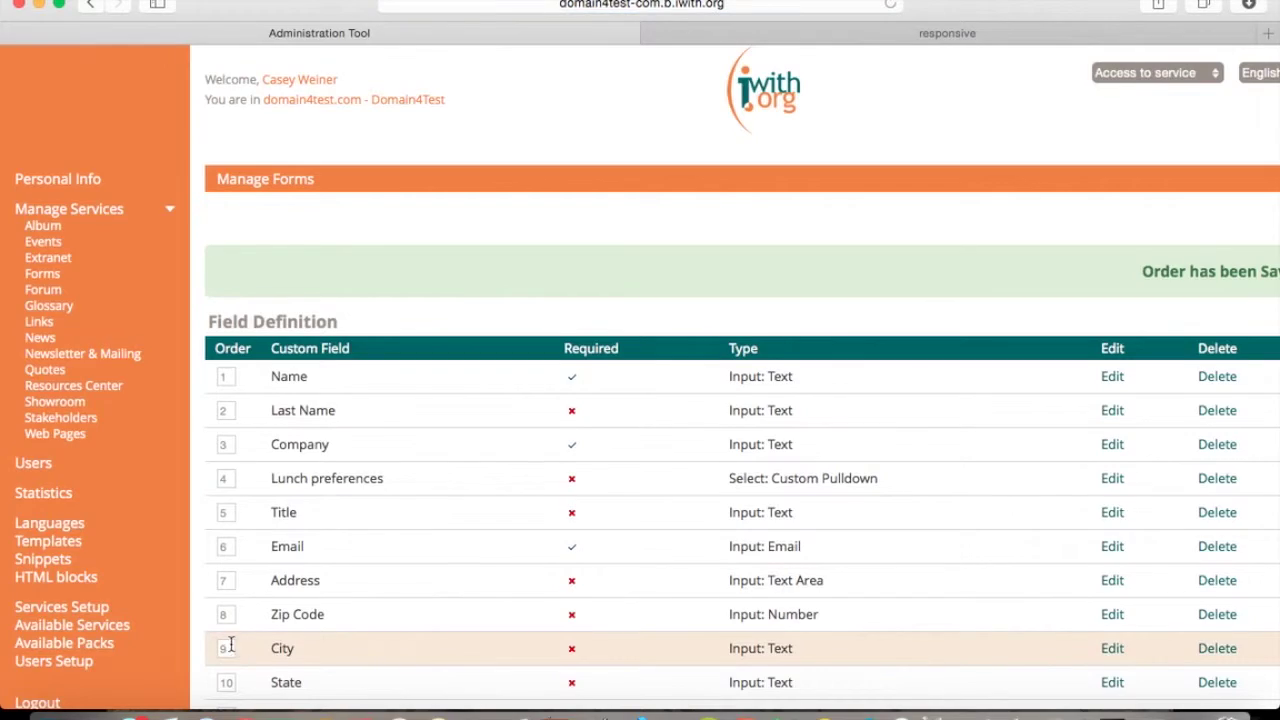
Begin adding another field to the form.
scroll(235, 640, down, 10)
scroll(229, 645, right, 3)
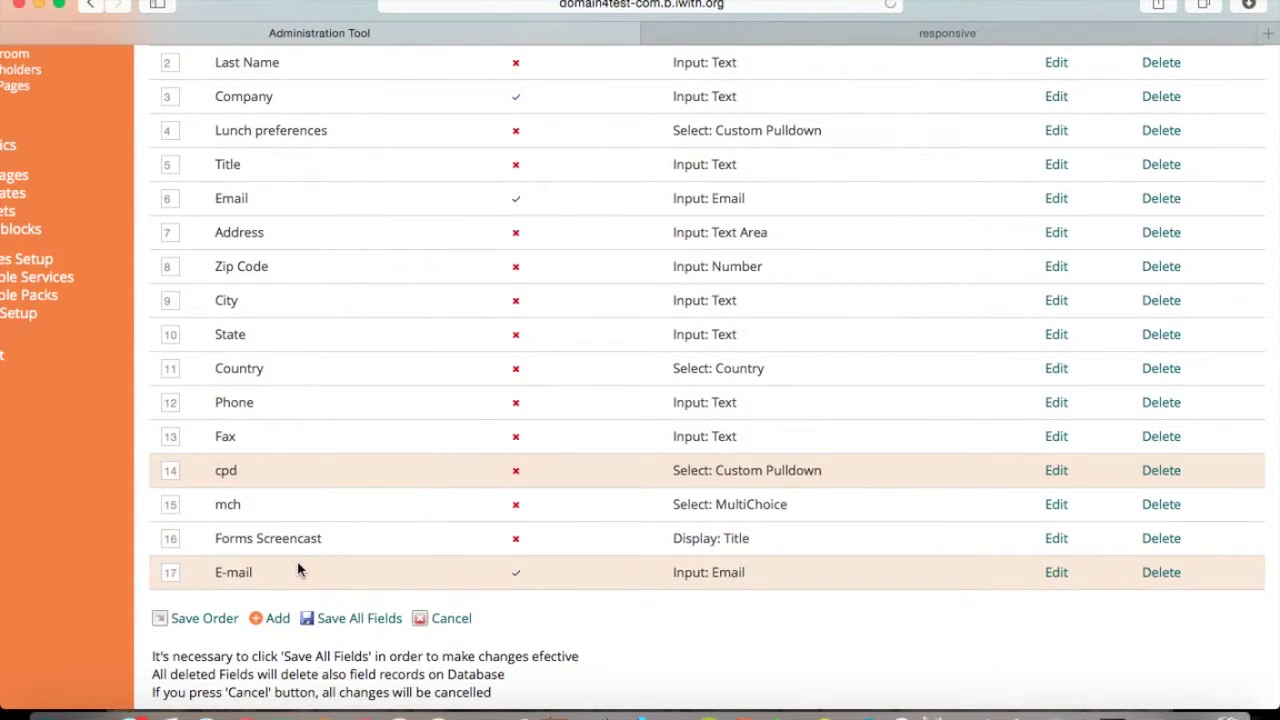
click(271, 619)
Keep the field type as Input: Text and give it the ID 'Nam'.
scroll(268, 625, right, 2)
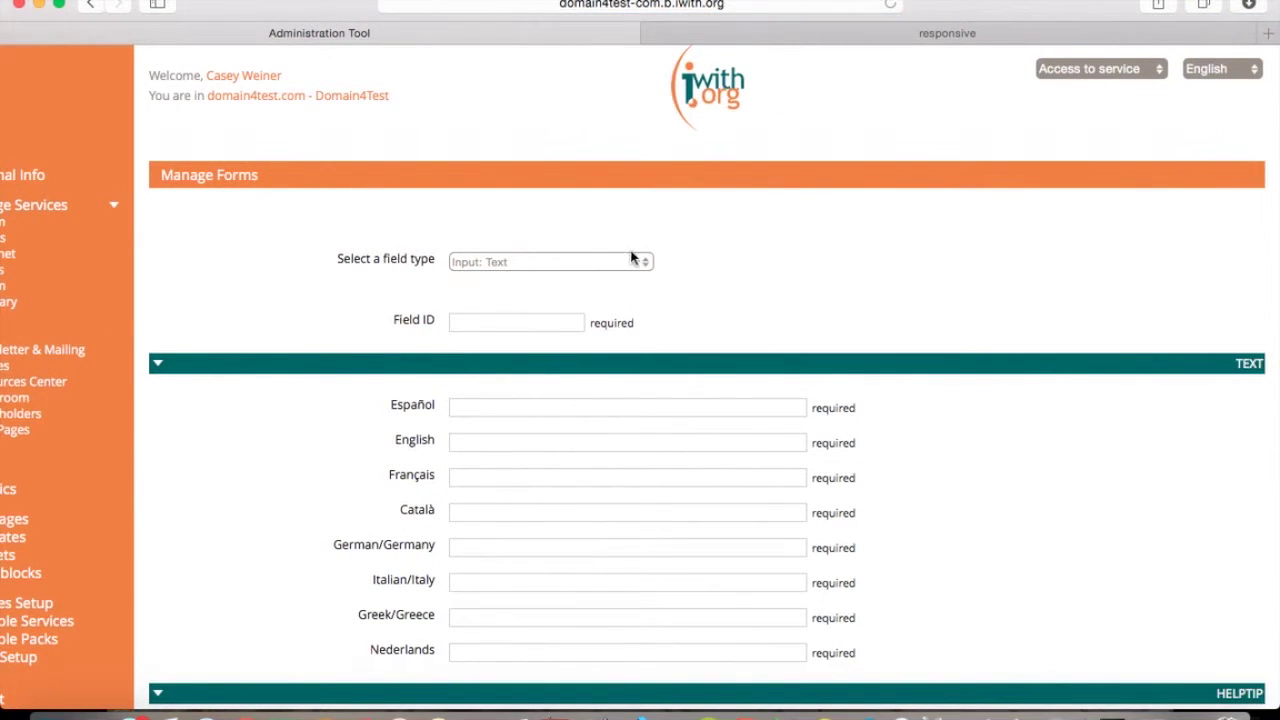
click(623, 277)
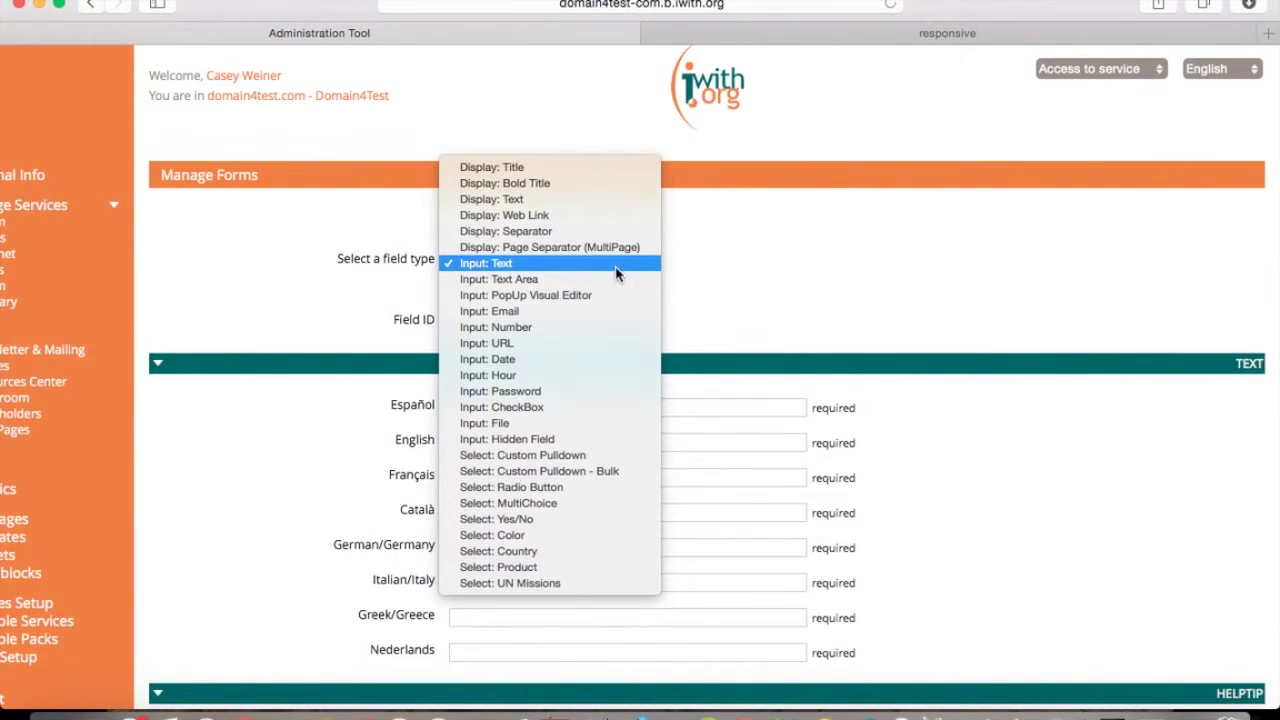
click(563, 266)
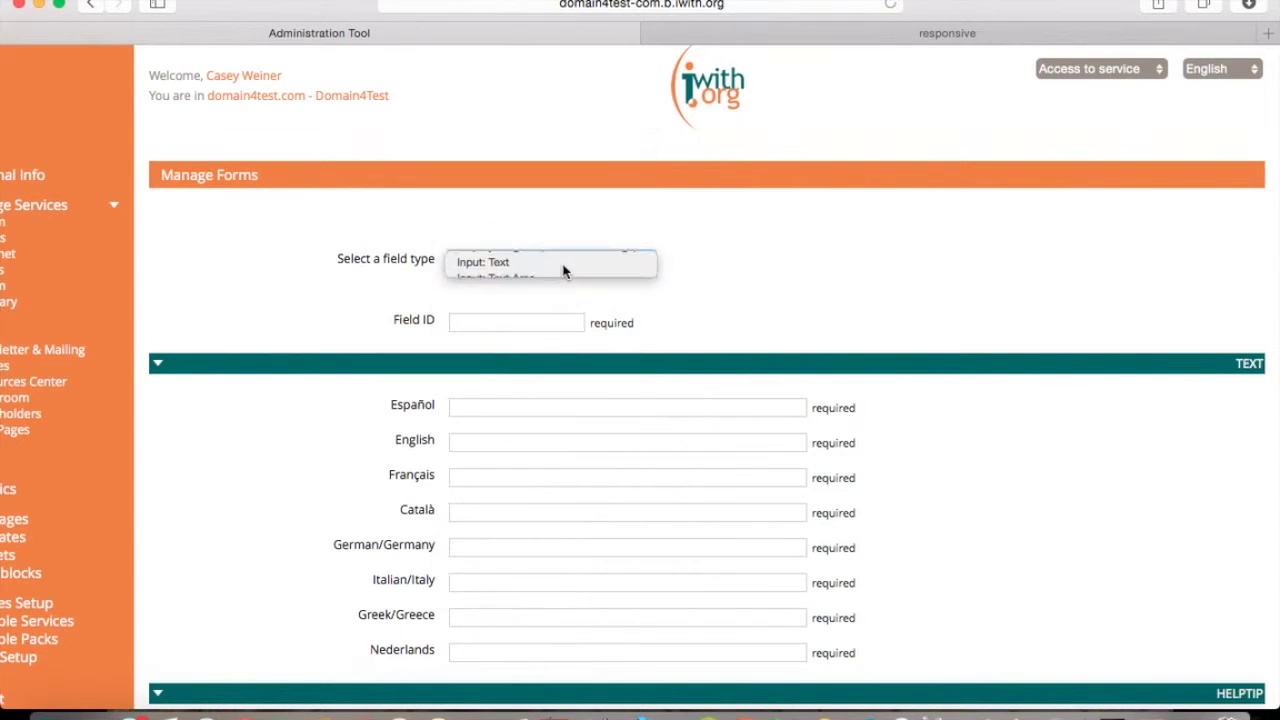
click(499, 321)
text(Name)
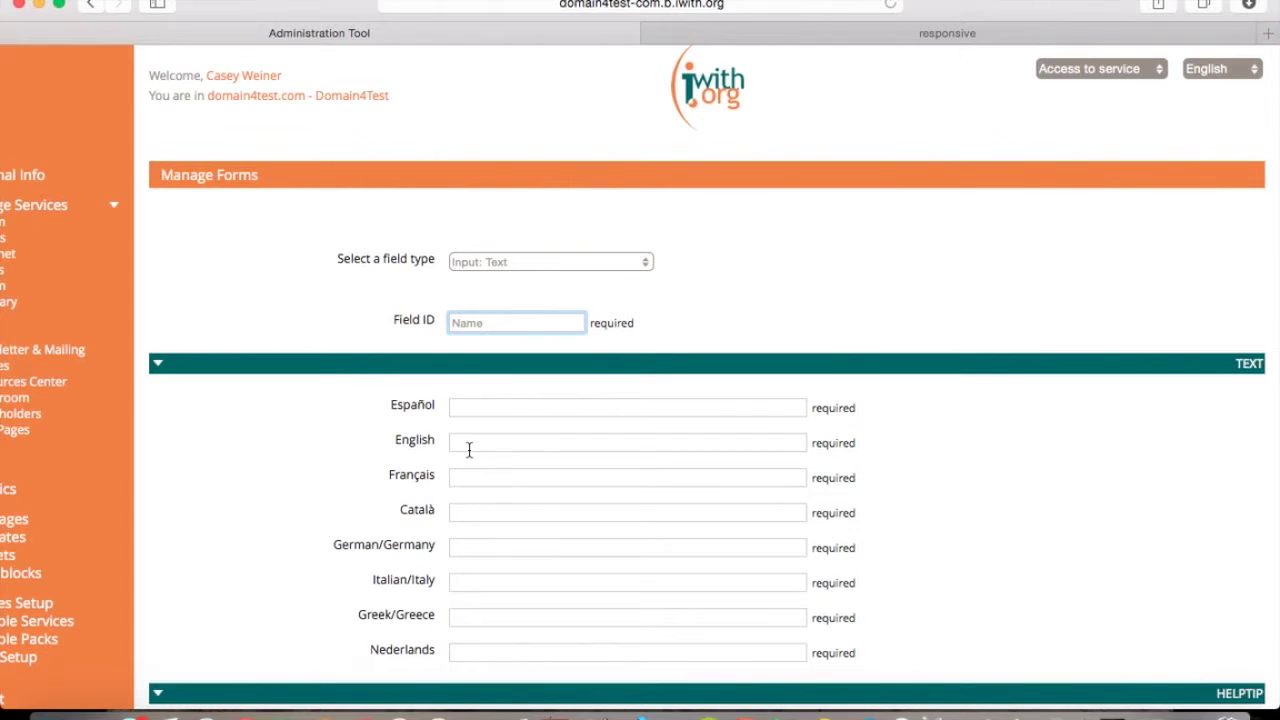
Copy the English label 'Your name here' into every other language line.
click(469, 447)
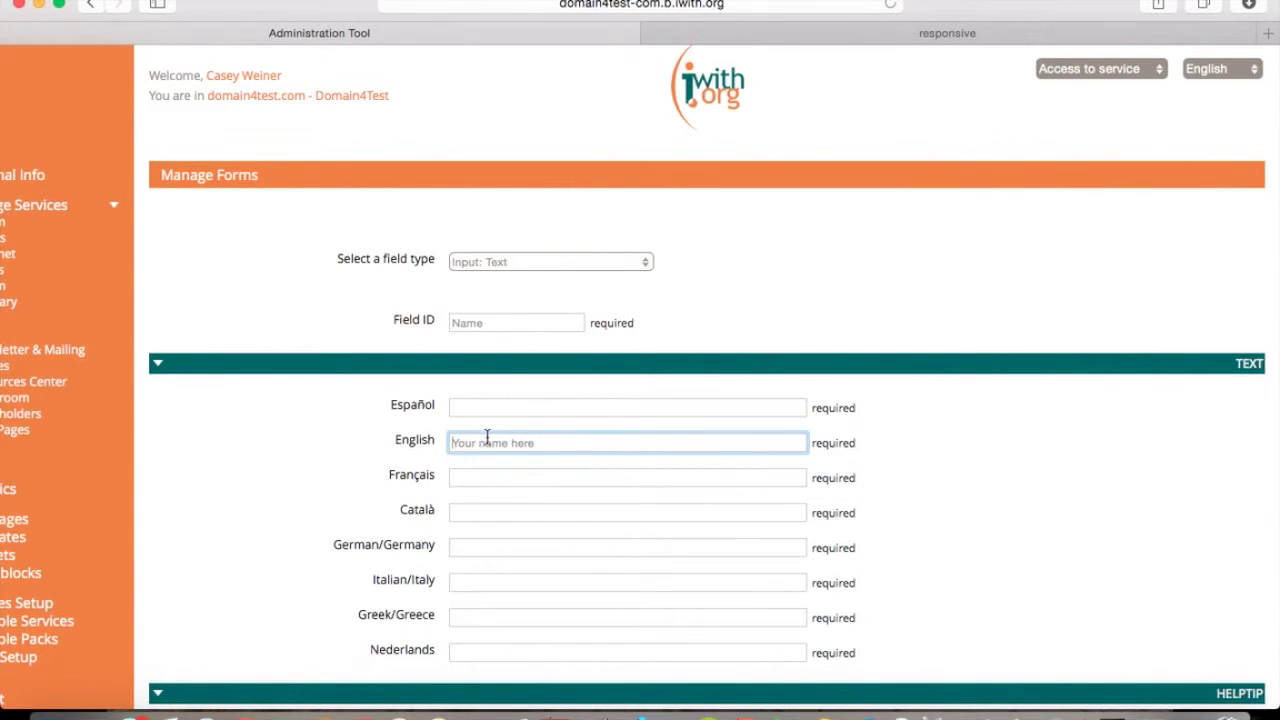
drag(555, 446, 436, 447)
key(super+c)
click(477, 403)
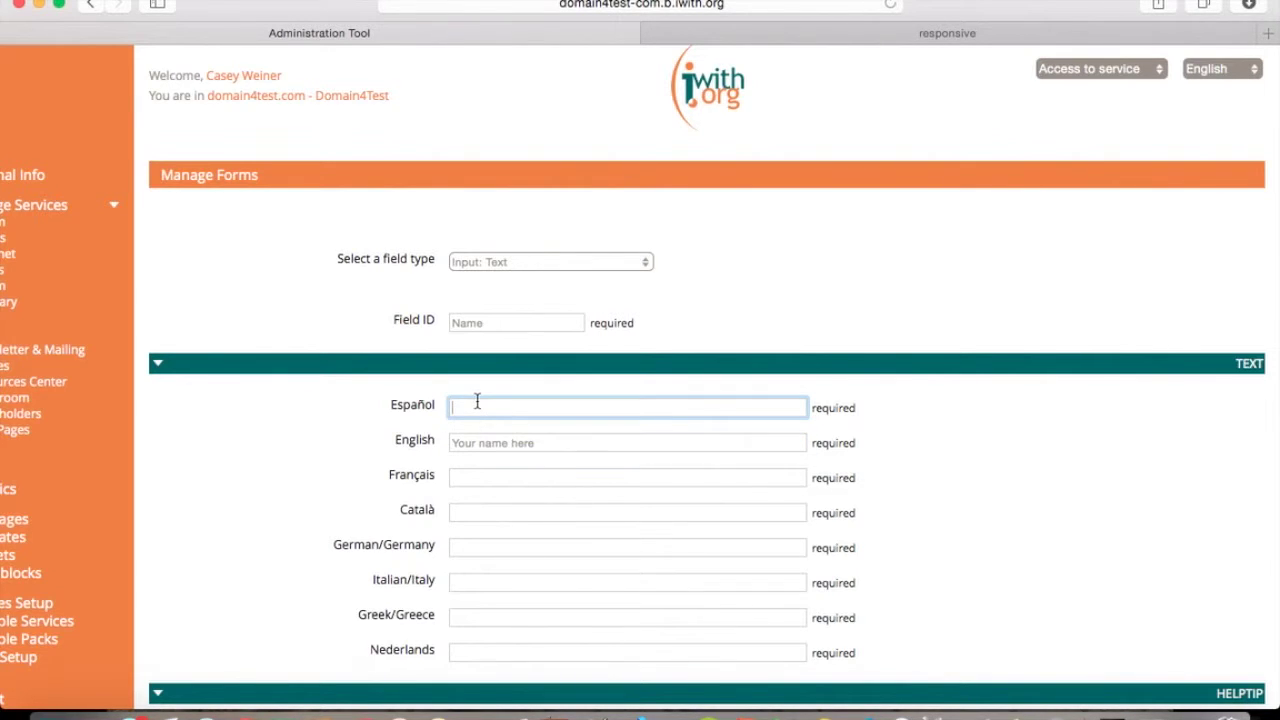
key(super+v)
click(497, 477)
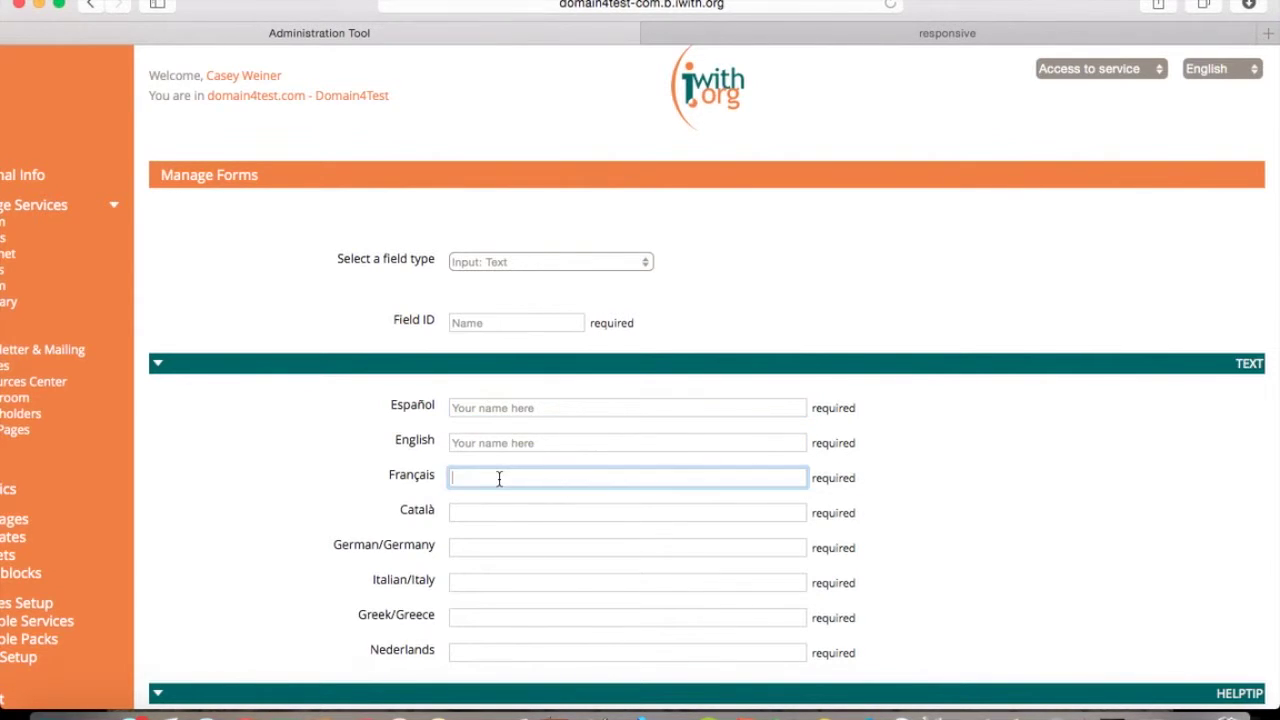
key(super+v)
click(489, 511)
key(super+v)
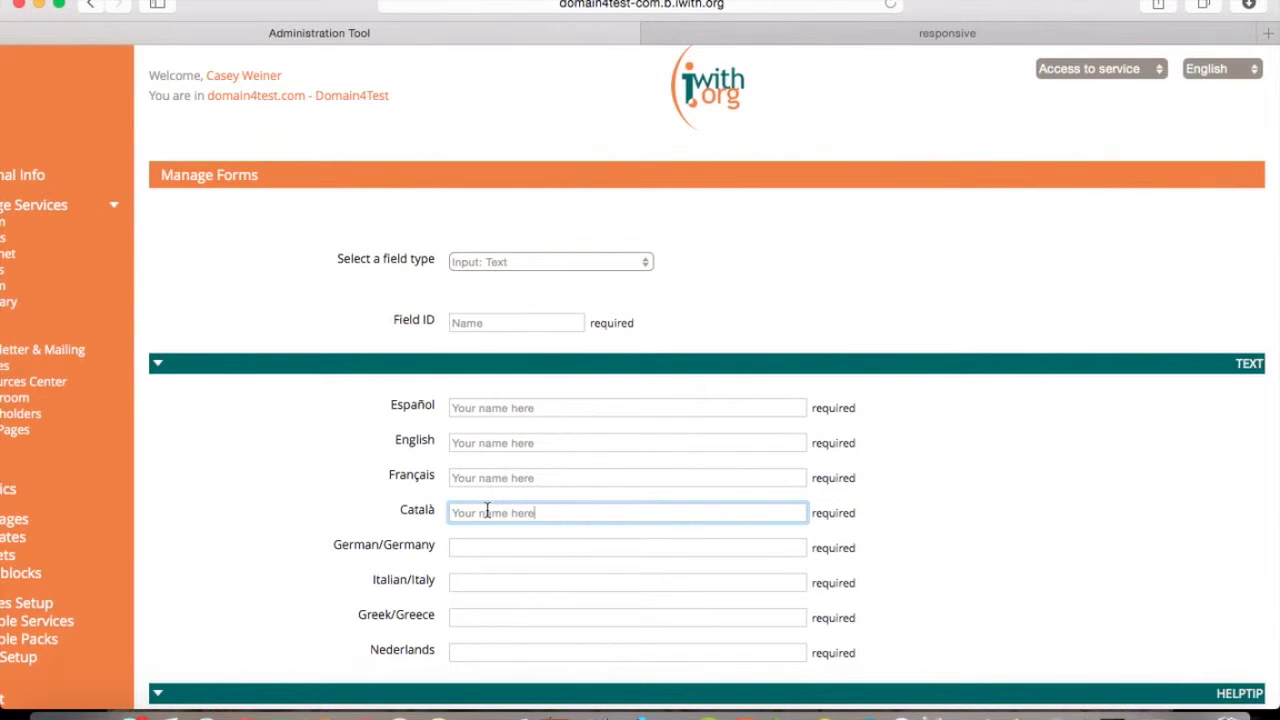
click(481, 552)
key(super+v)
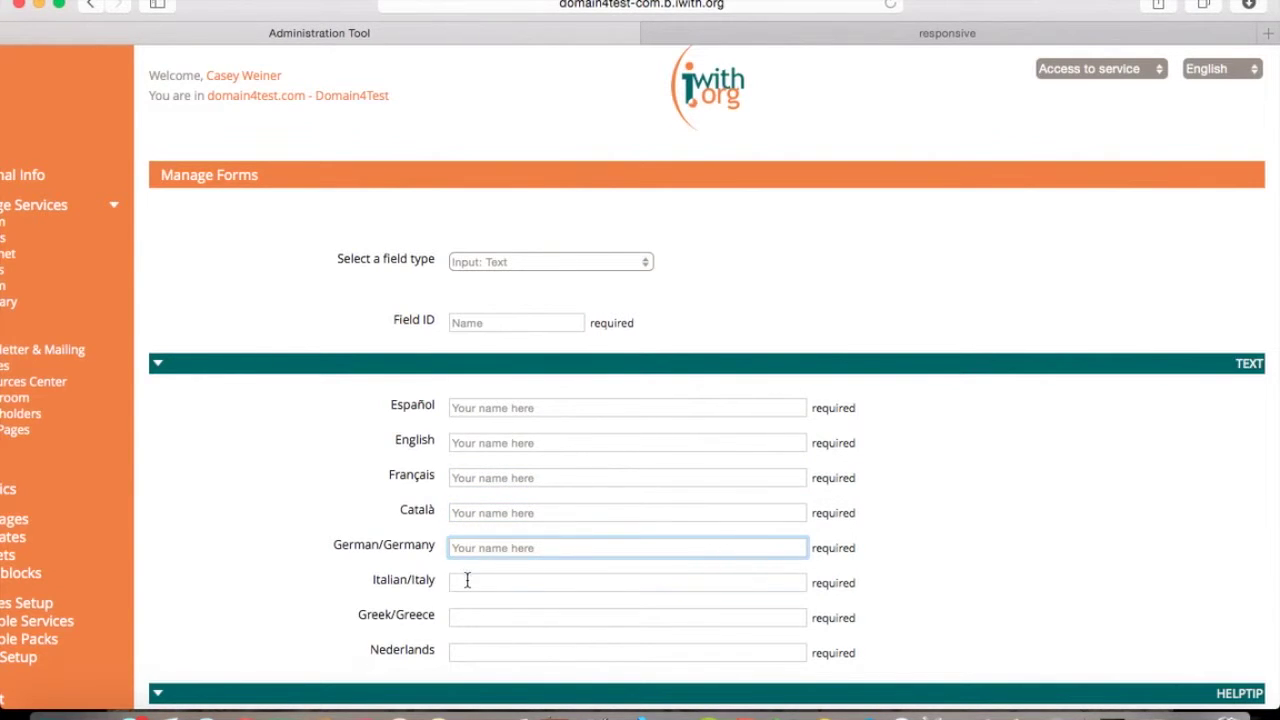
click(467, 580)
key(super+v)
click(482, 617)
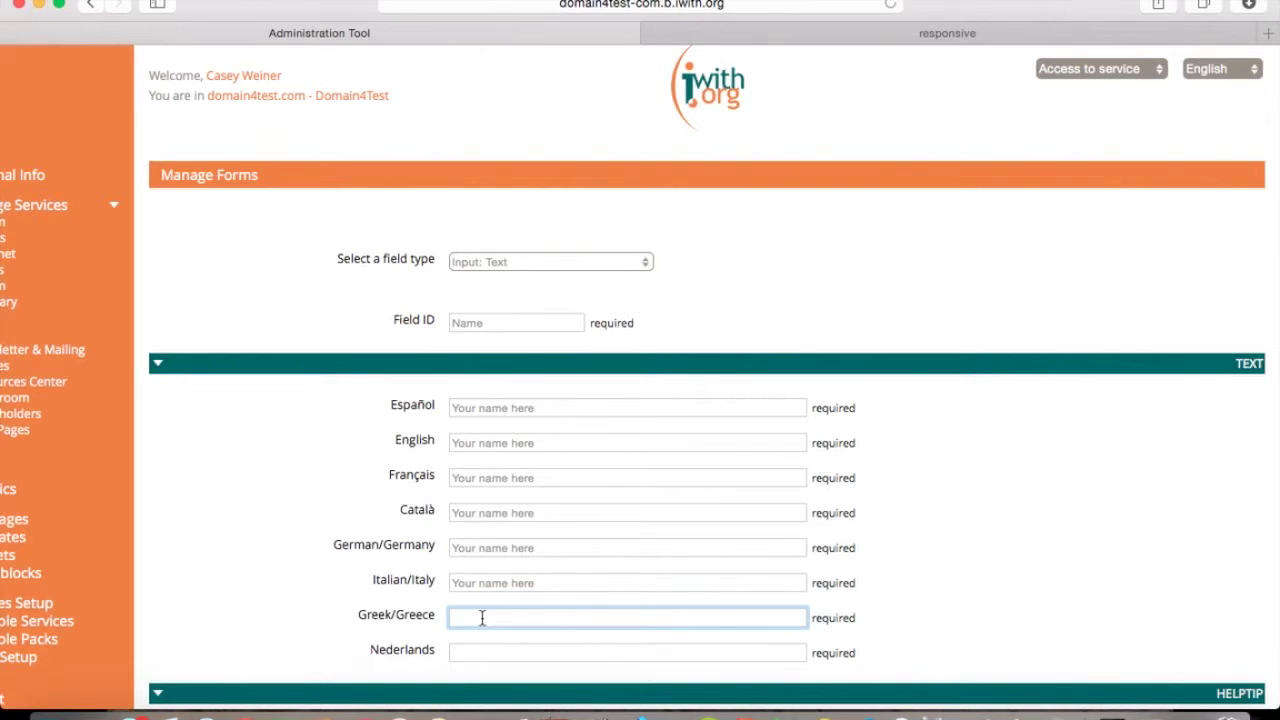
key(super+v)
click(486, 651)
key(super+v)
Set the field's position to 18 and add it to the form.
scroll(488, 662, down, 1)
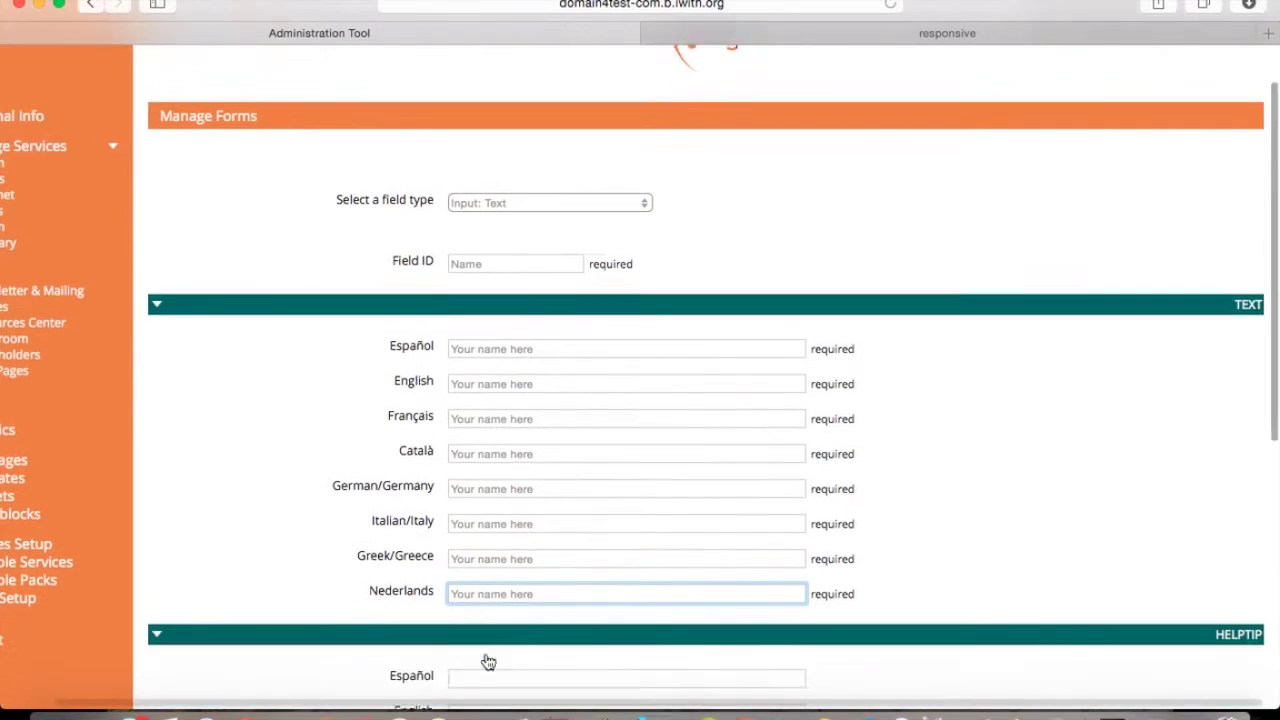
scroll(488, 662, down, 10)
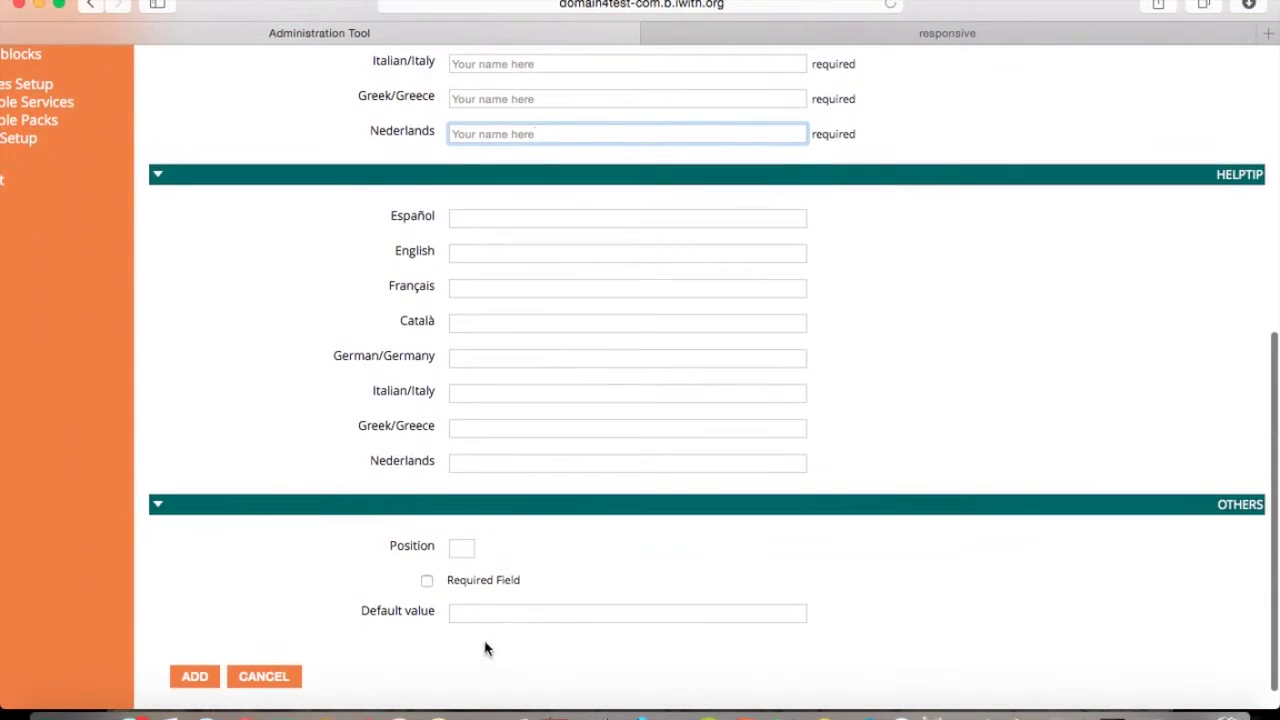
click(462, 548)
text(18)
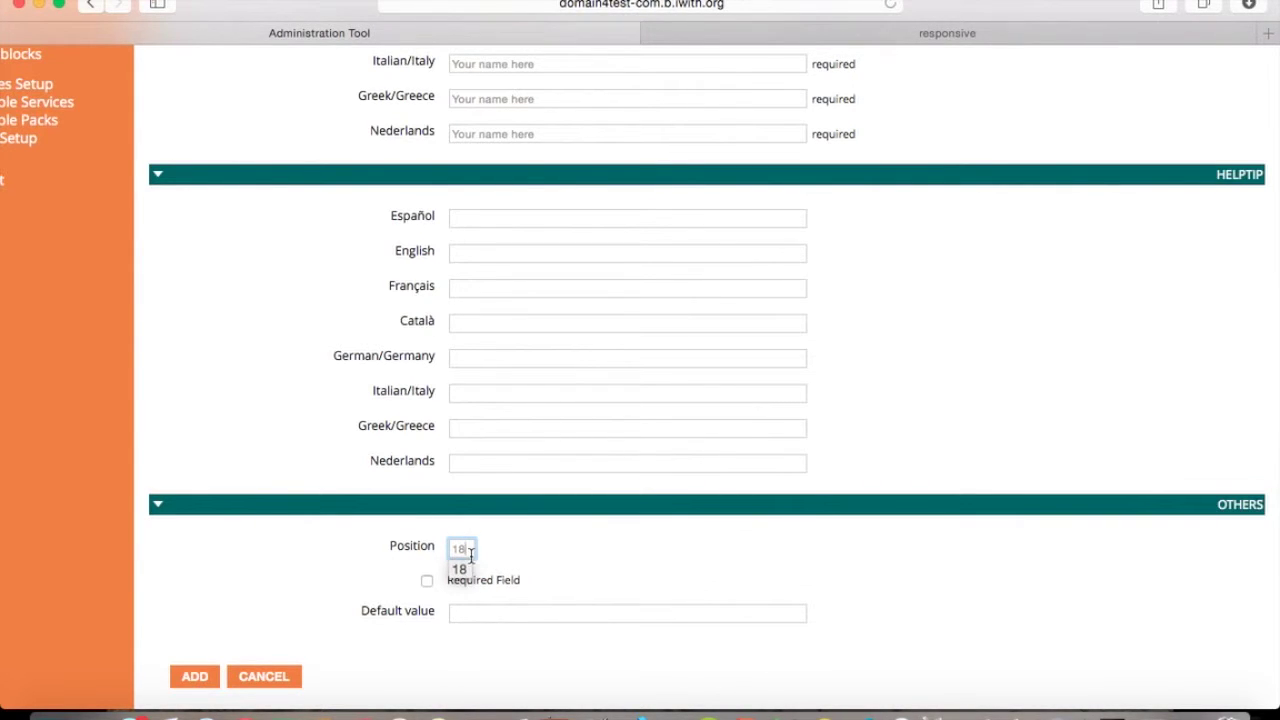
click(194, 677)
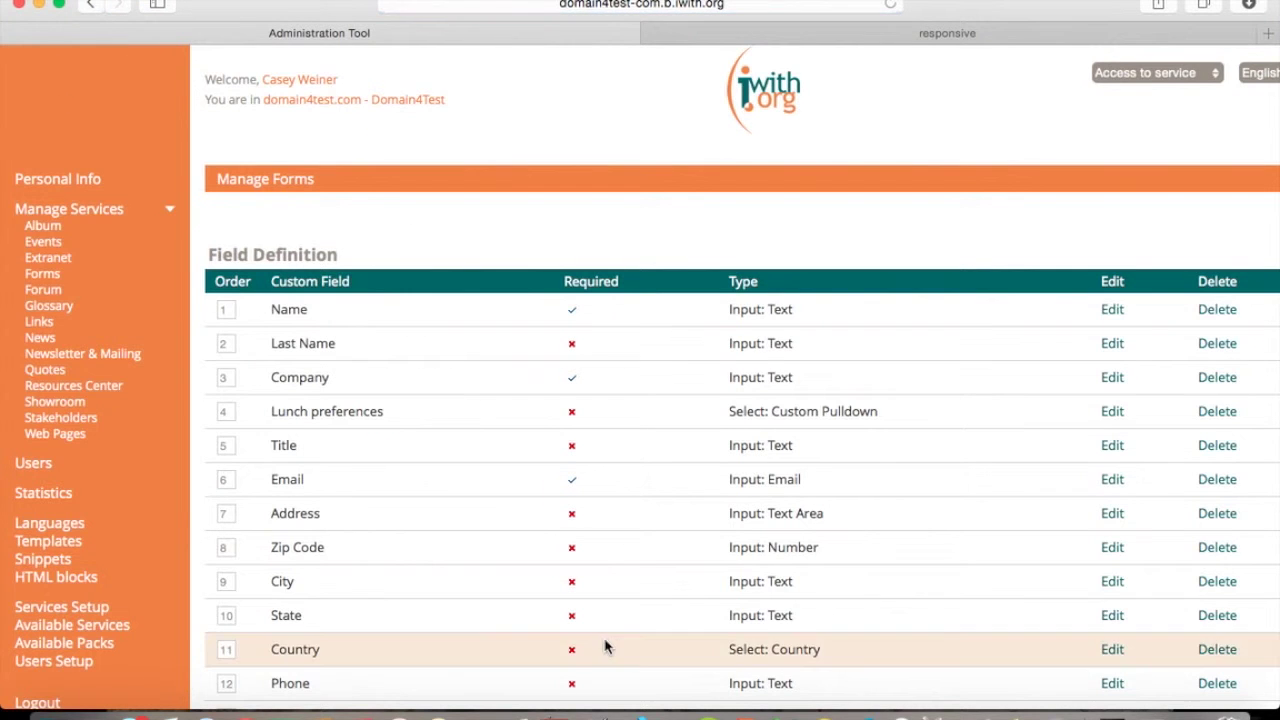
Save all form fields, keeping 'Your name here' as field 18, and bring up the Abcore Cadi Training messages.
scroll(605, 646, down, 4)
scroll(605, 646, down, 3)
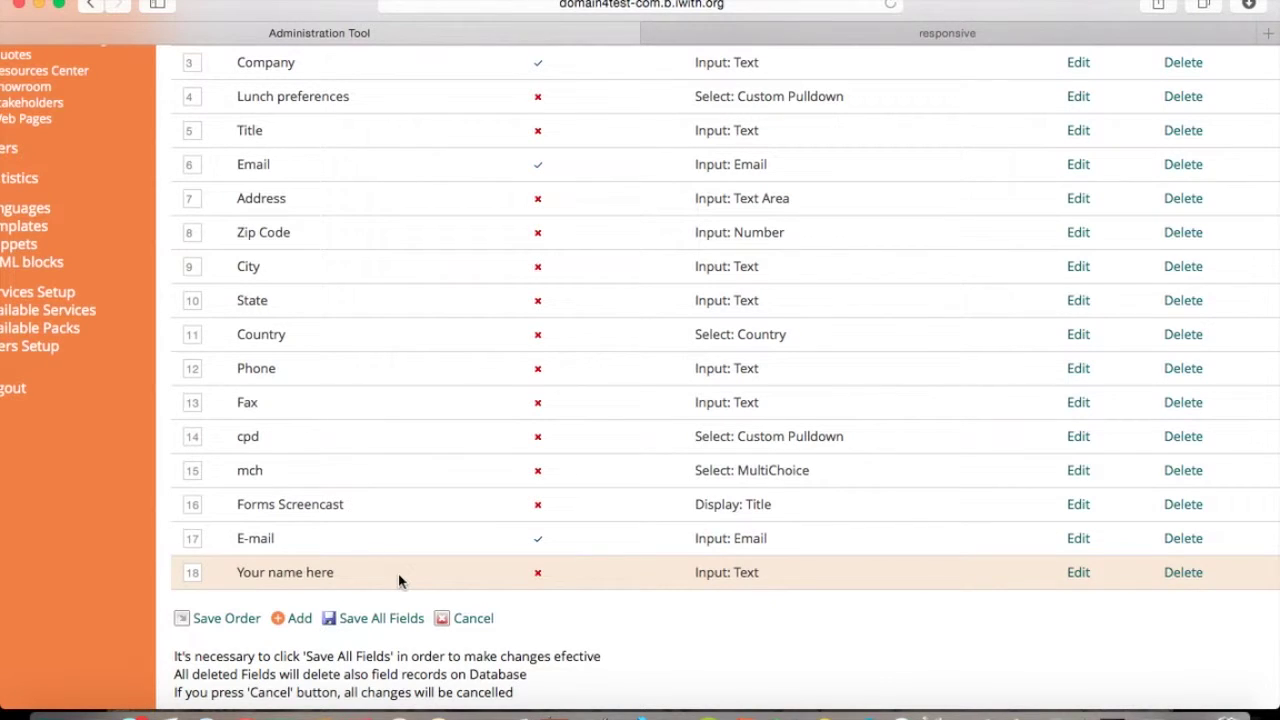
click(368, 628)
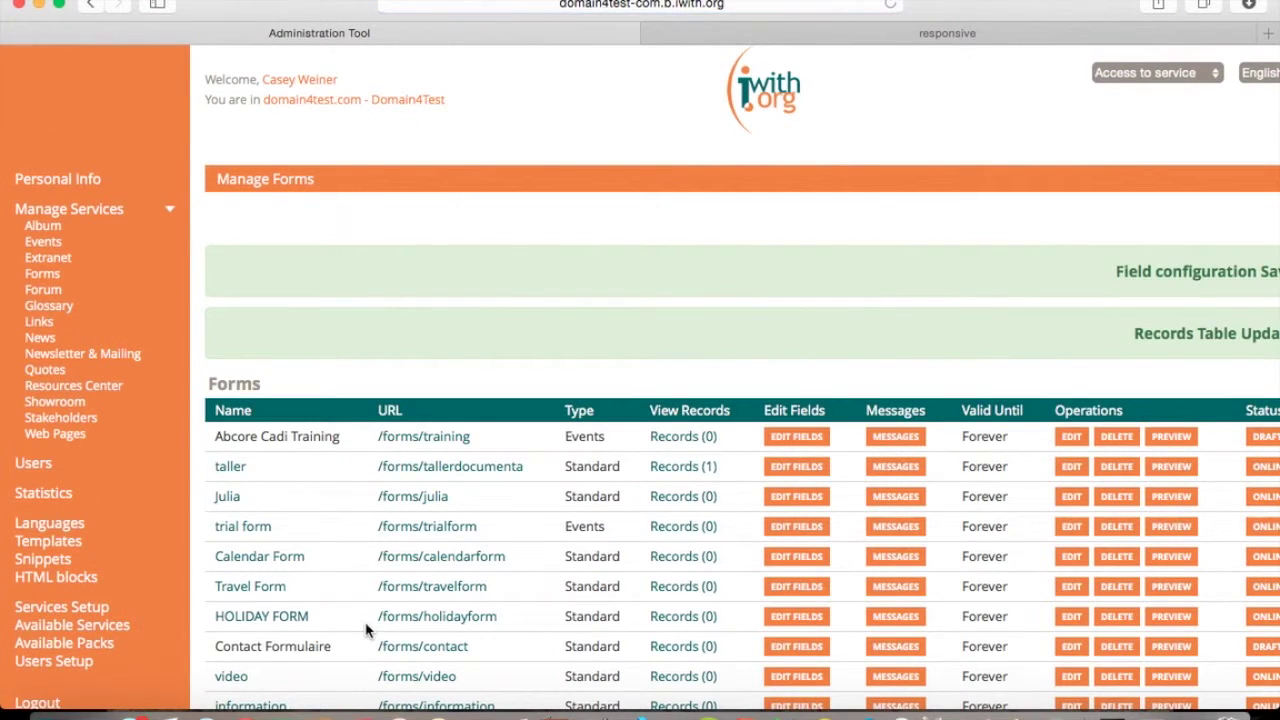
scroll(366, 628, right, 2)
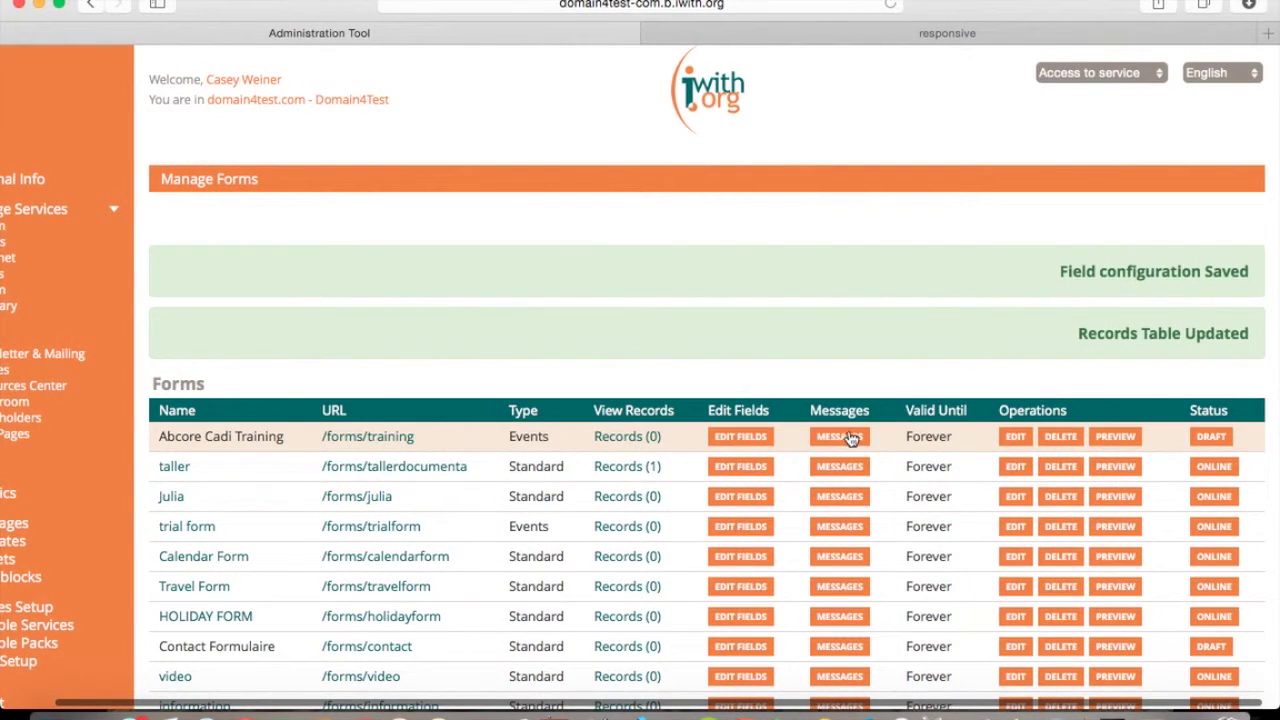
click(850, 438)
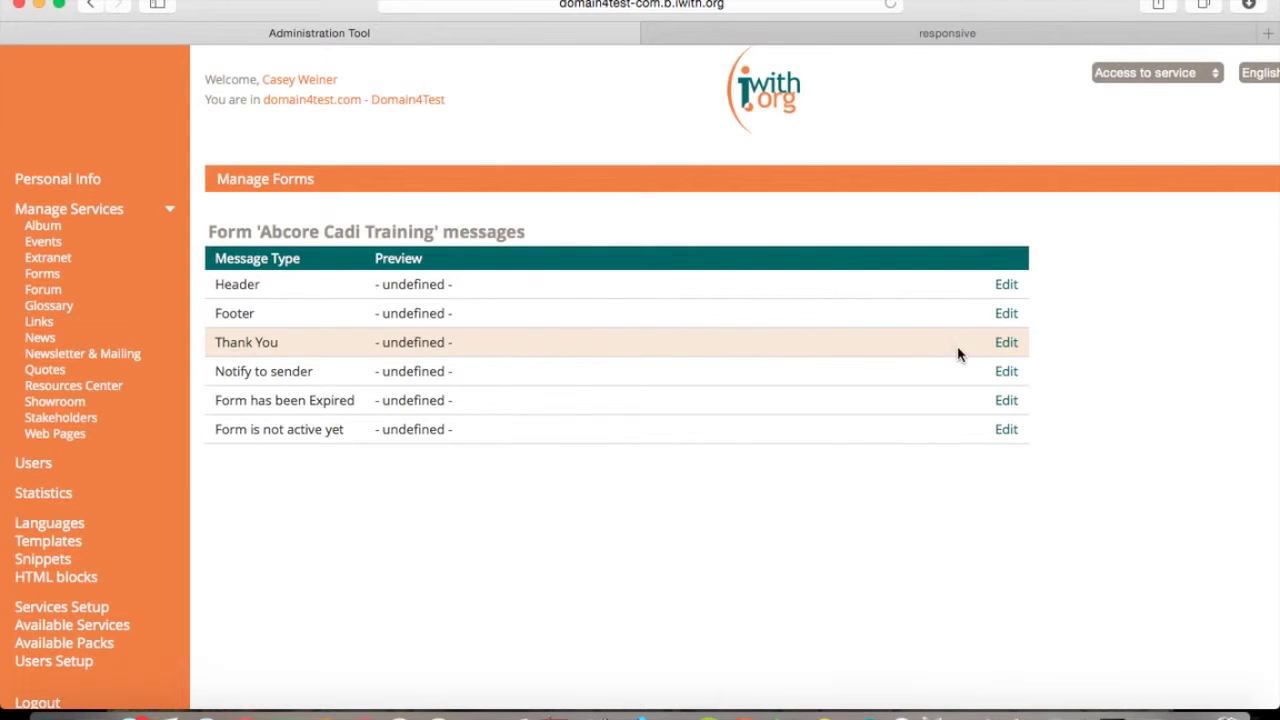
Set the Thank You message to 'Thank you, Abcore Cadi', save it, and return to Forms.
click(1007, 343)
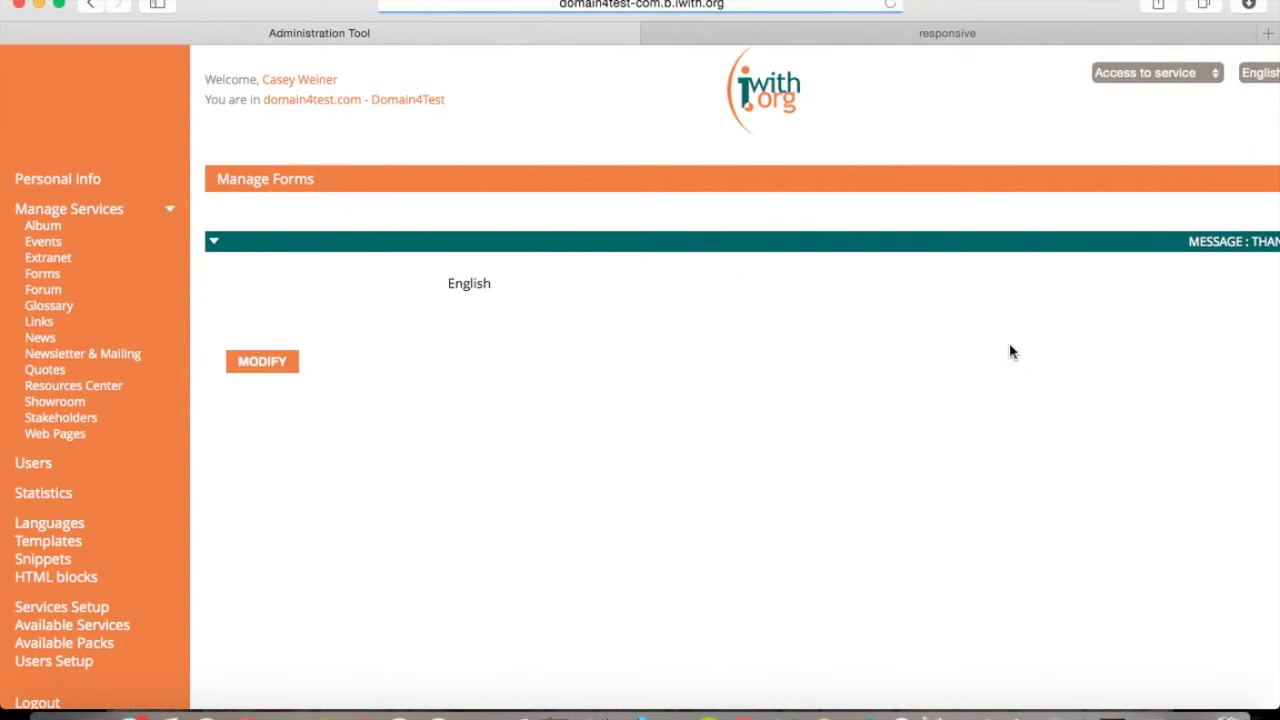
scroll(906, 443, right, 2)
click(906, 443)
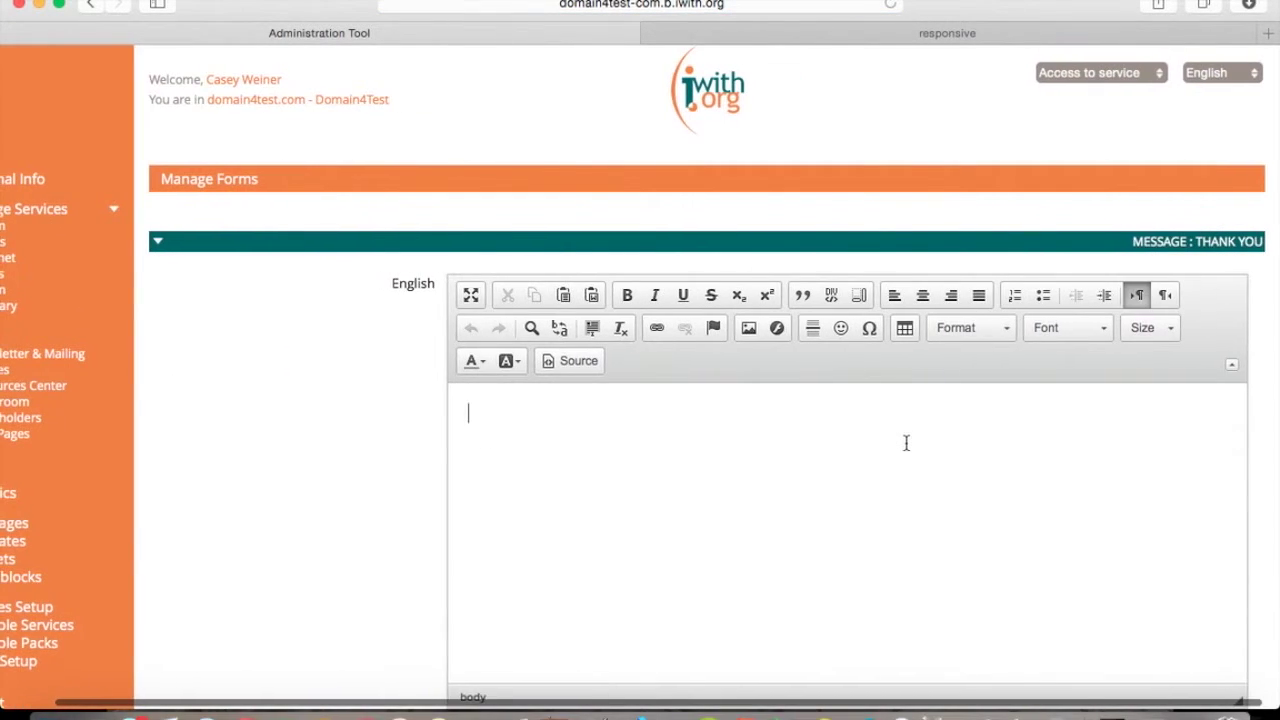
text(Thank you, )
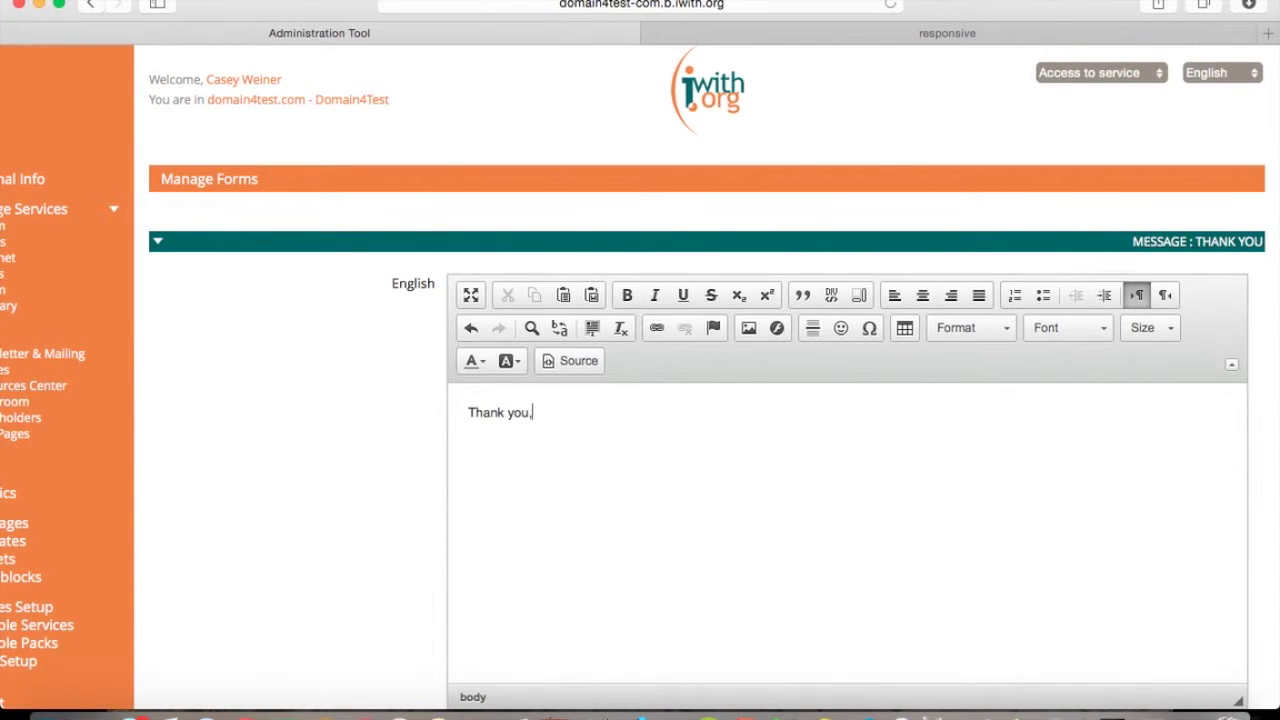
text(Abcore Cadi)
scroll(508, 502, down, 2)
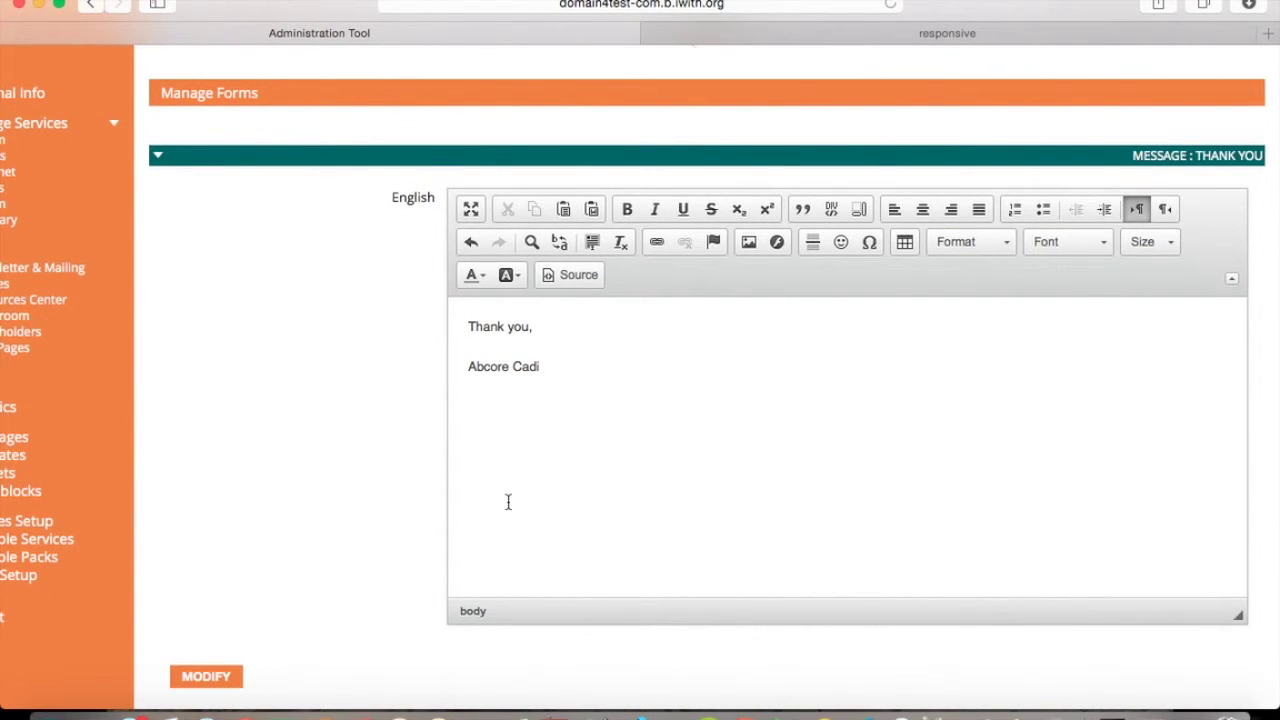
click(215, 679)
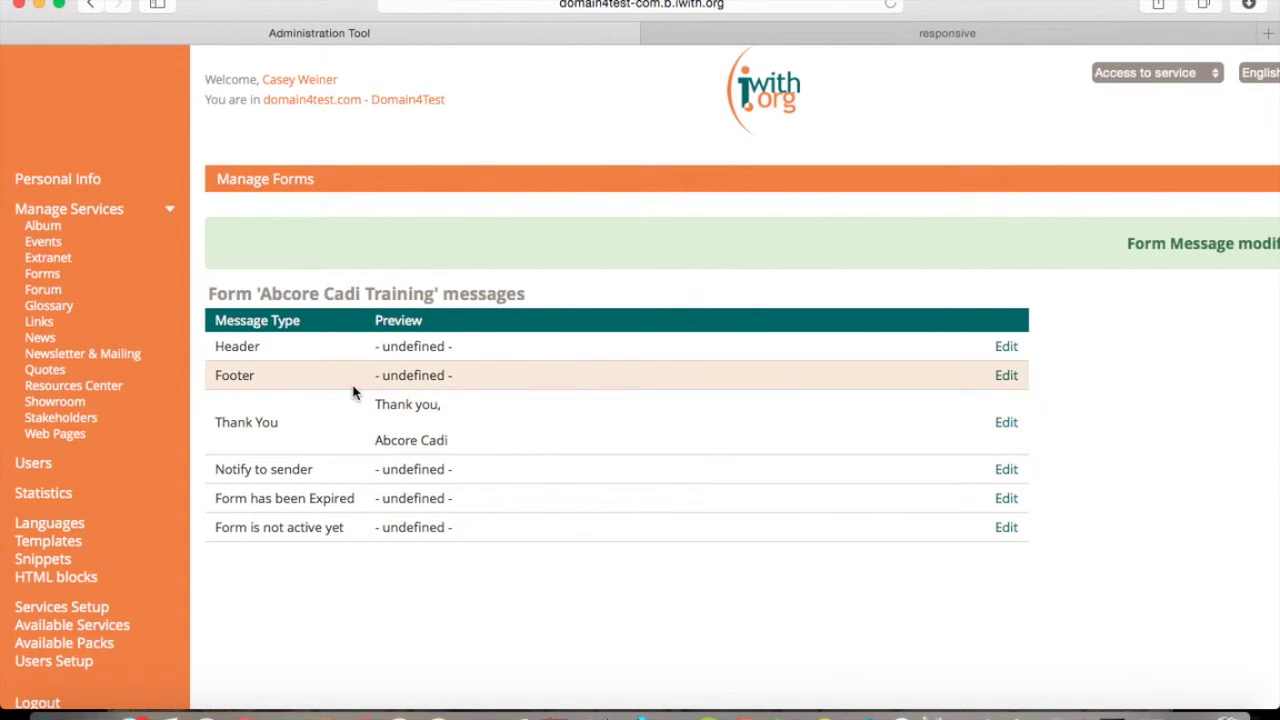
click(42, 279)
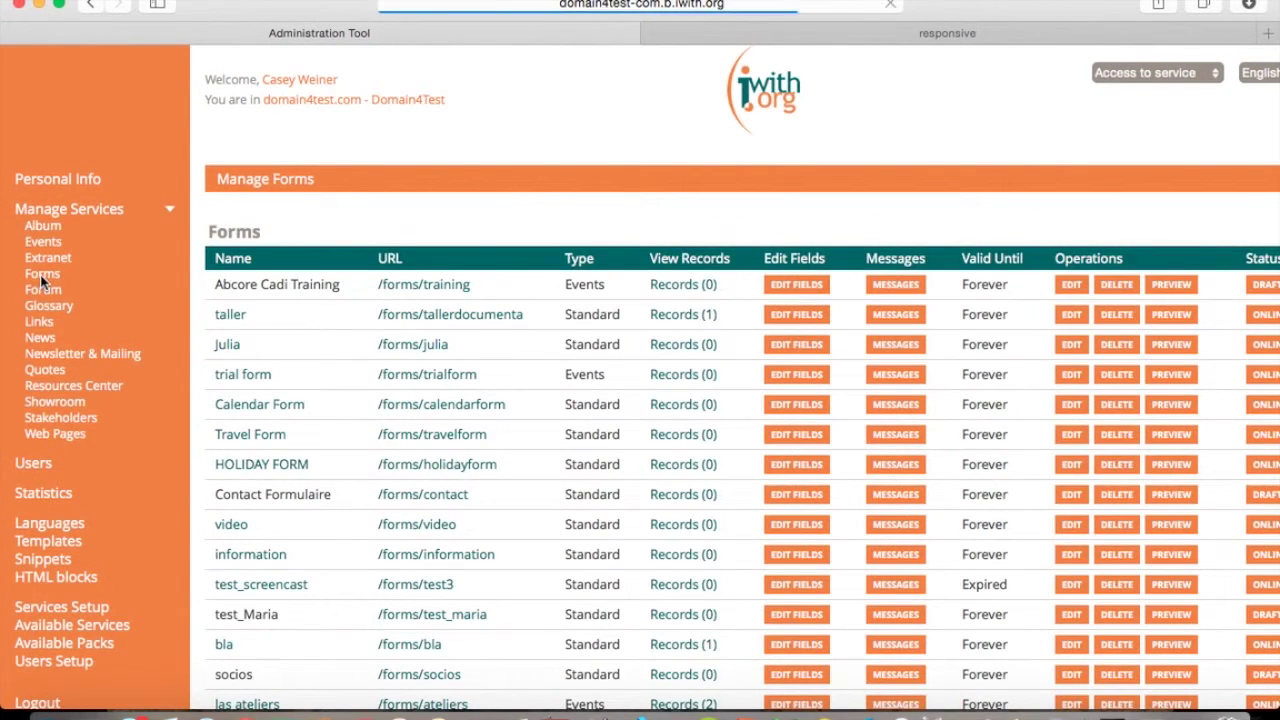
Publish the Abcore Cadi Training form online, re-publishing it after it went offline.
scroll(466, 286, right, 2)
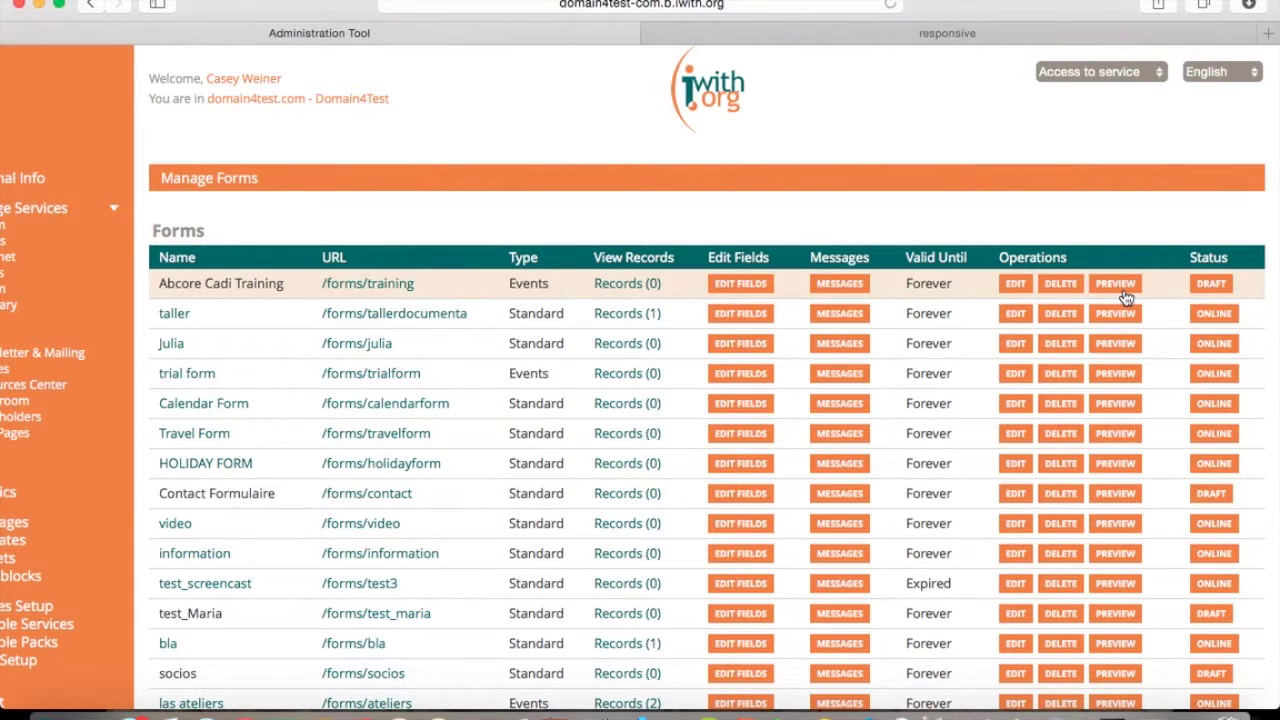
click(1210, 285)
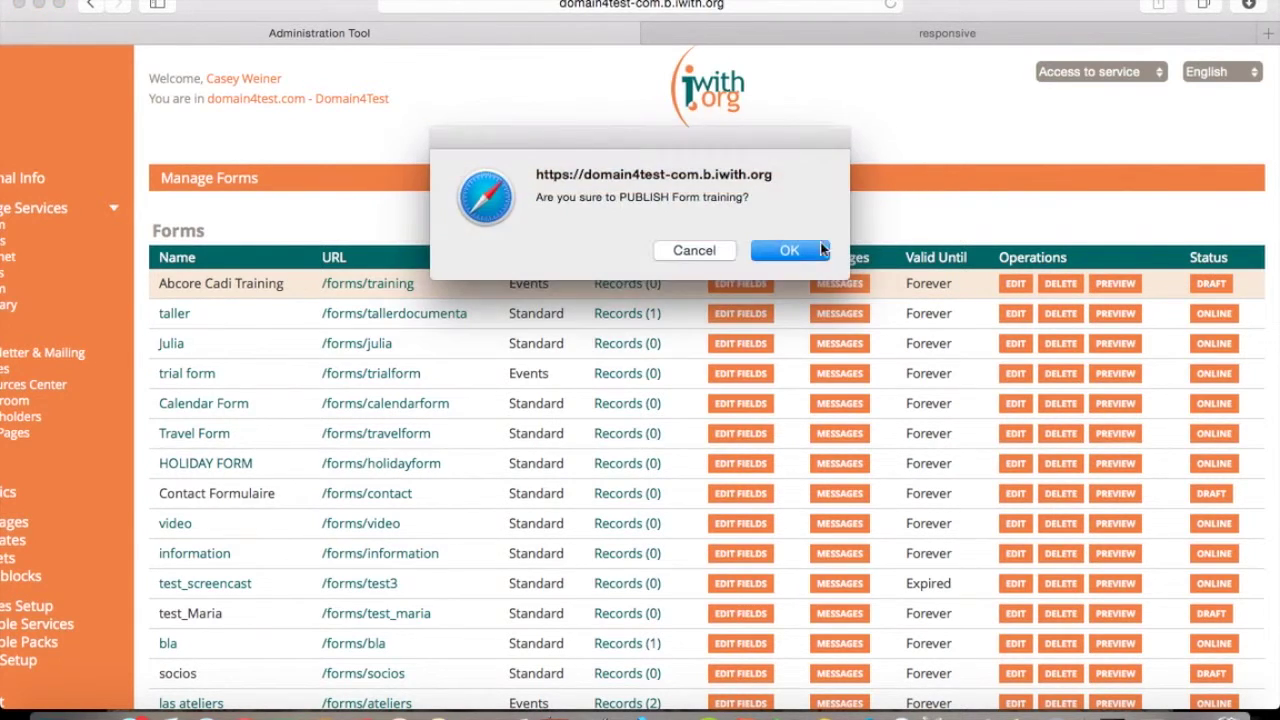
click(780, 252)
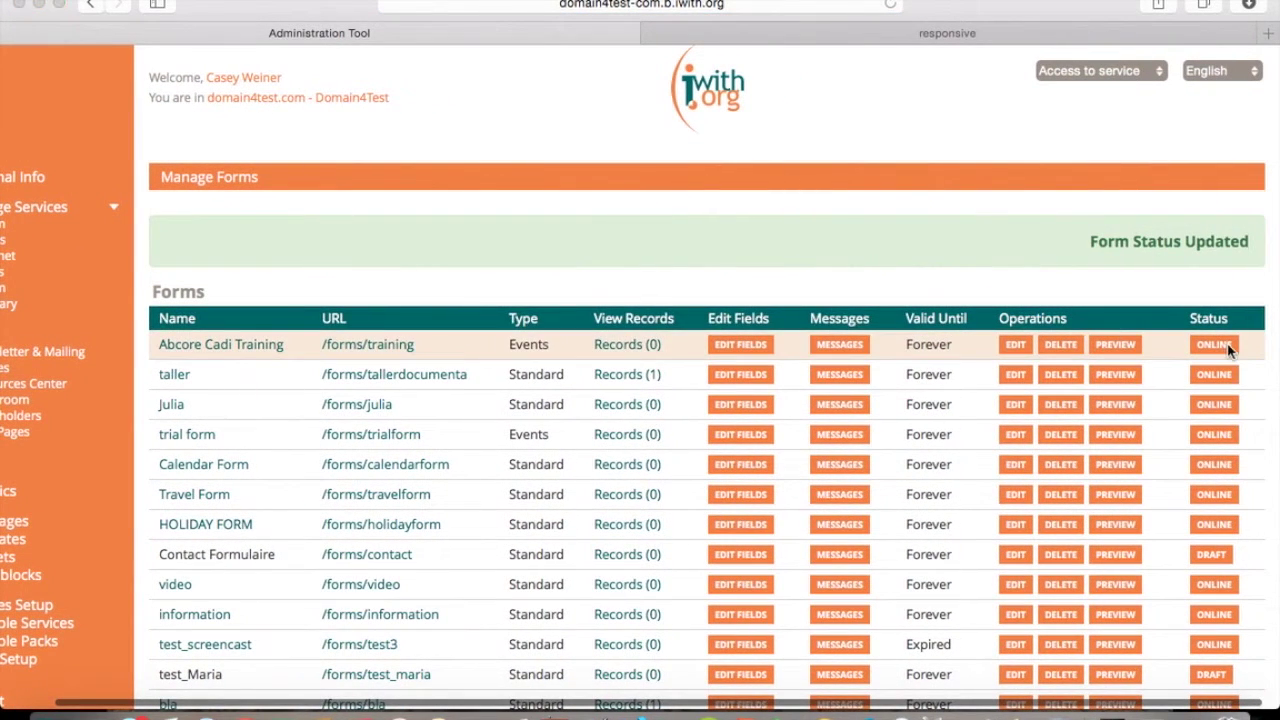
click(1213, 344)
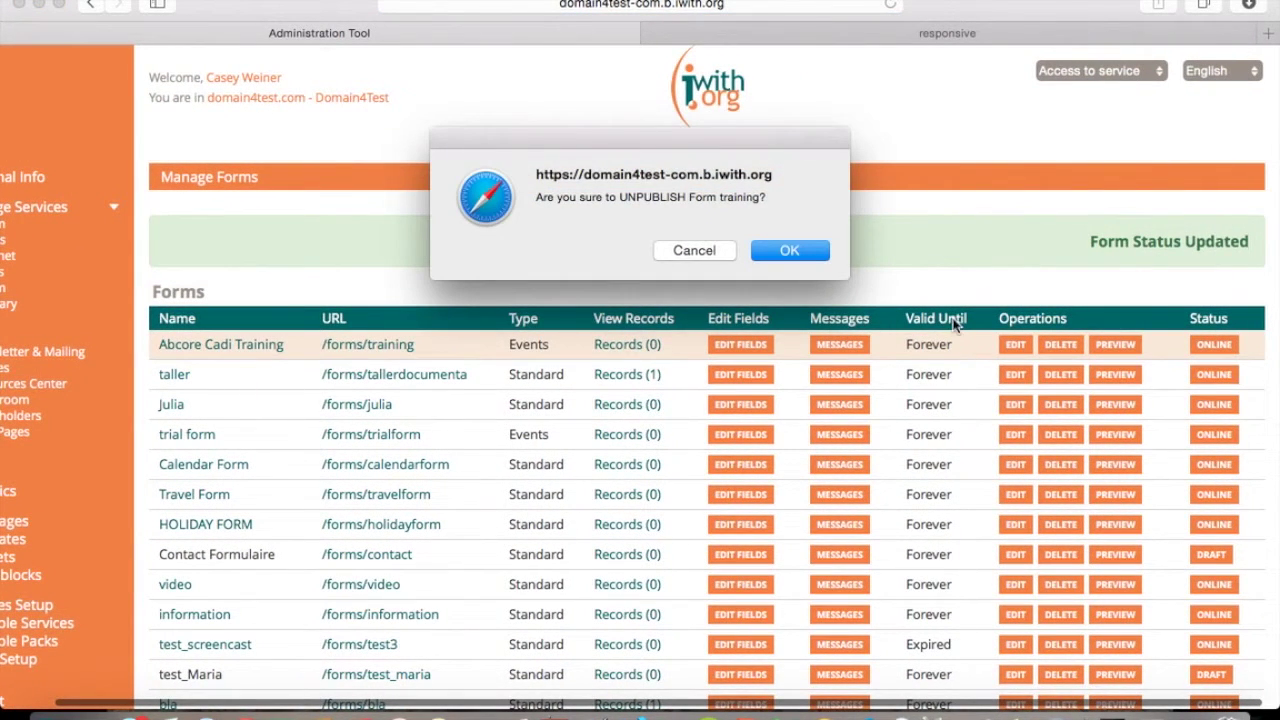
click(789, 250)
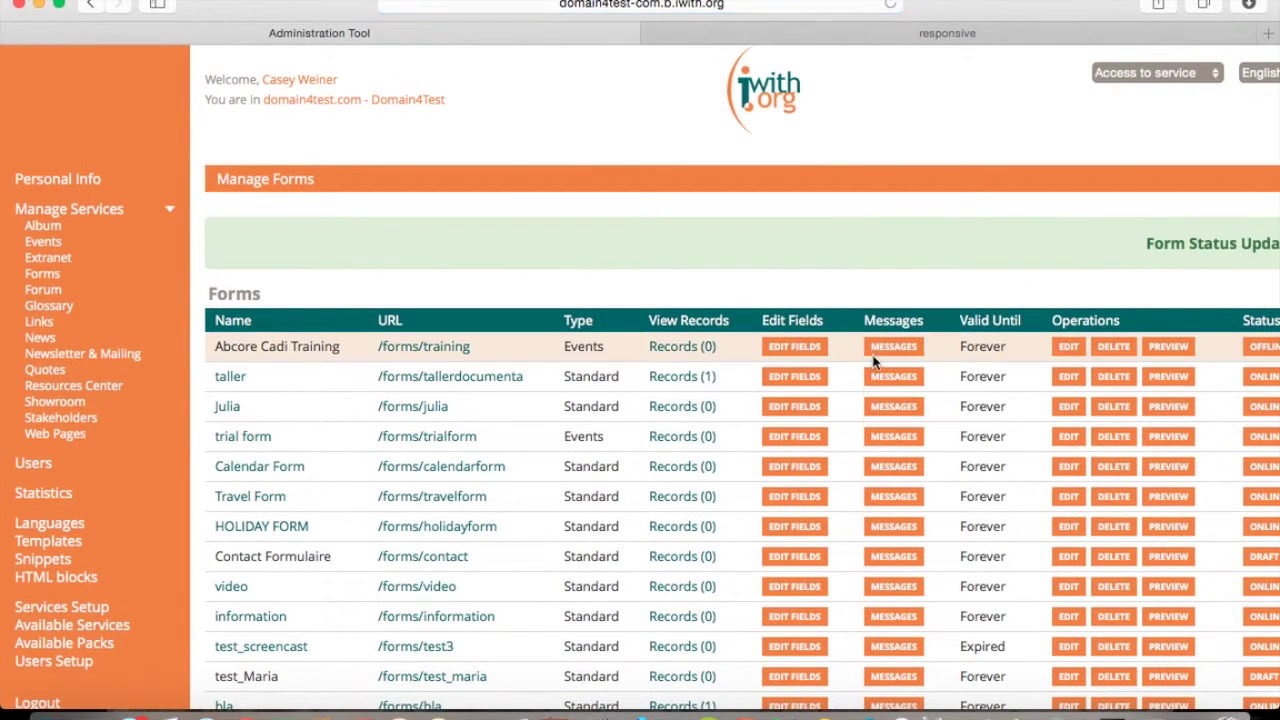
scroll(872, 362, right, 2)
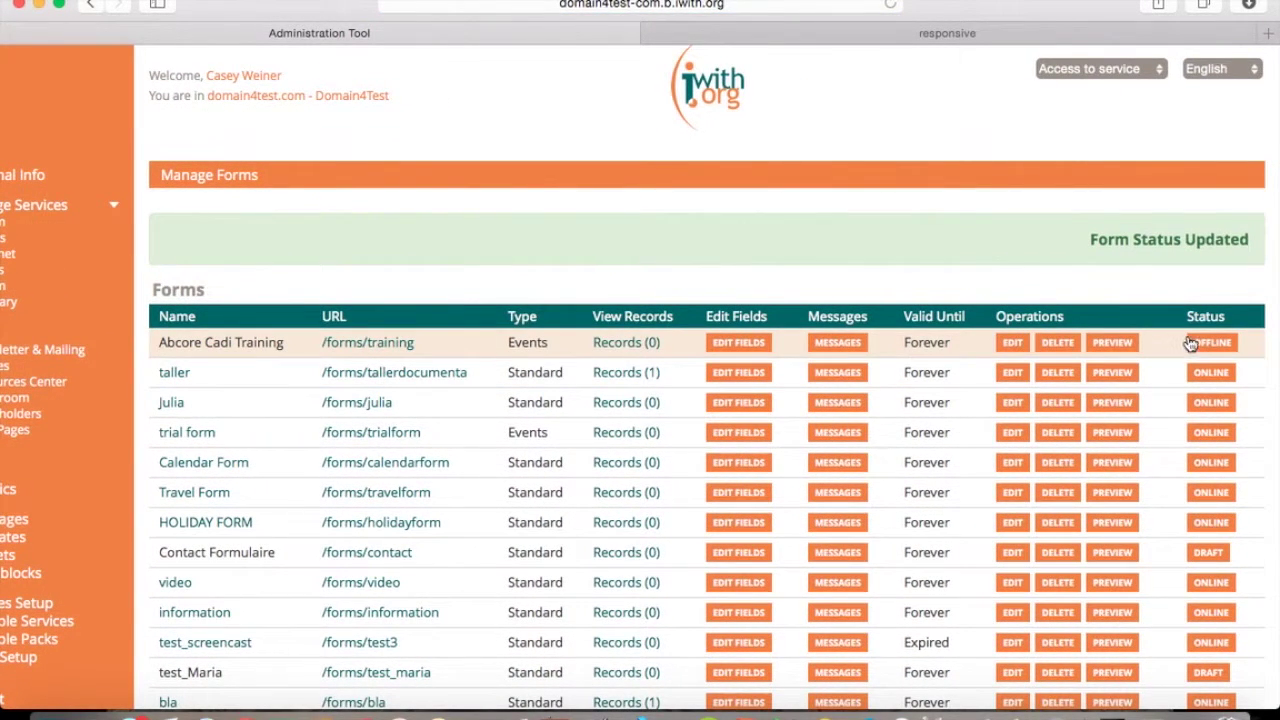
click(1211, 344)
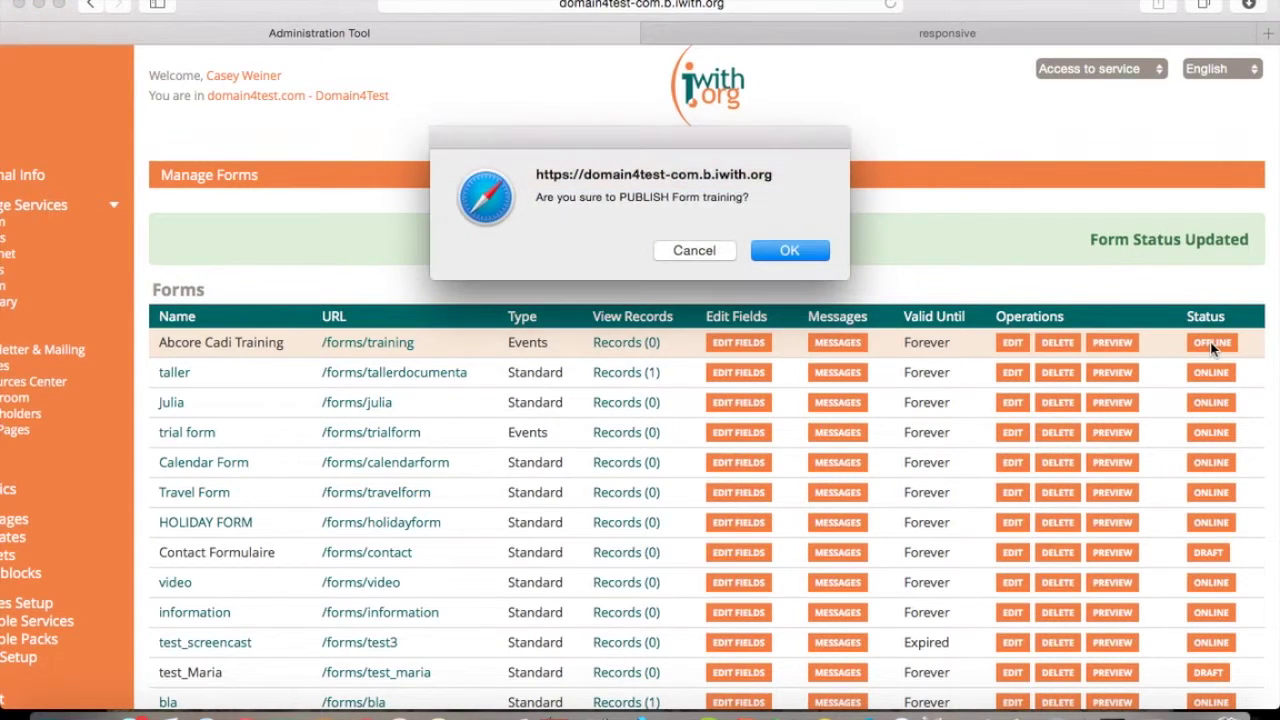
click(790, 251)
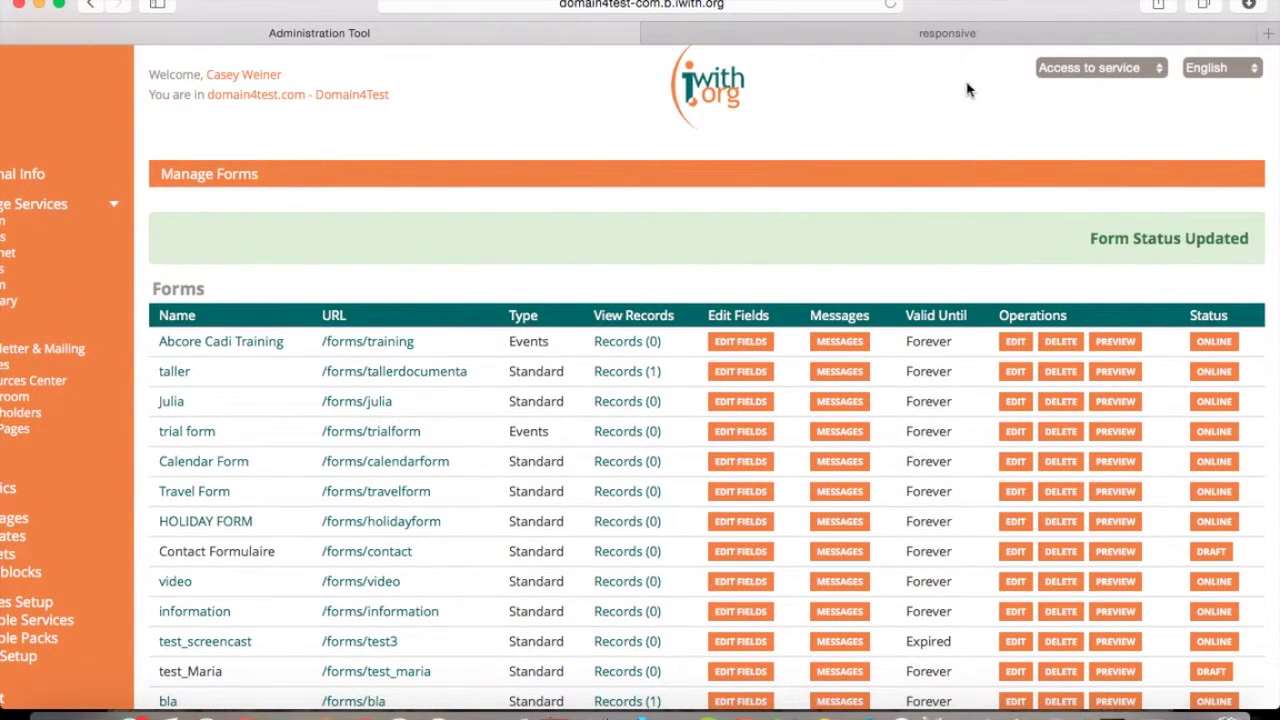
View the public 'Update responsive websites for mobiles' request form page in the other tab.
click(943, 35)
scroll(912, 240, down, 6)
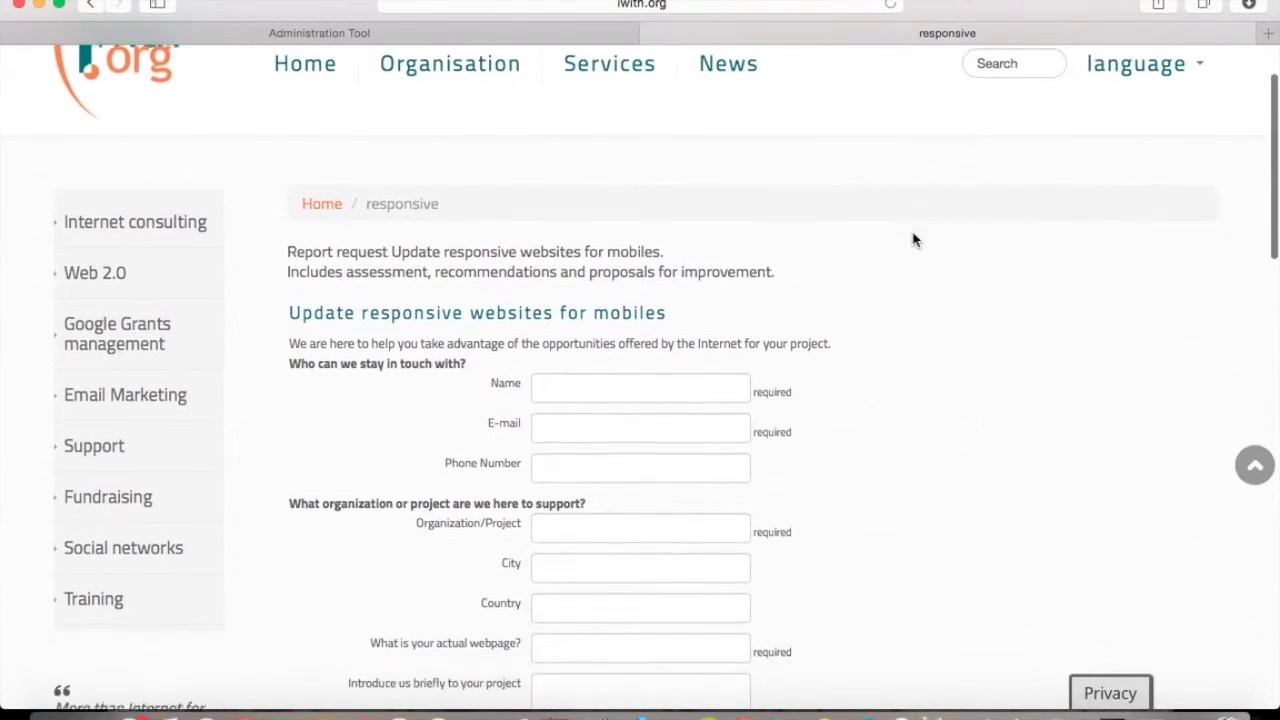
scroll(912, 240, down, 5)
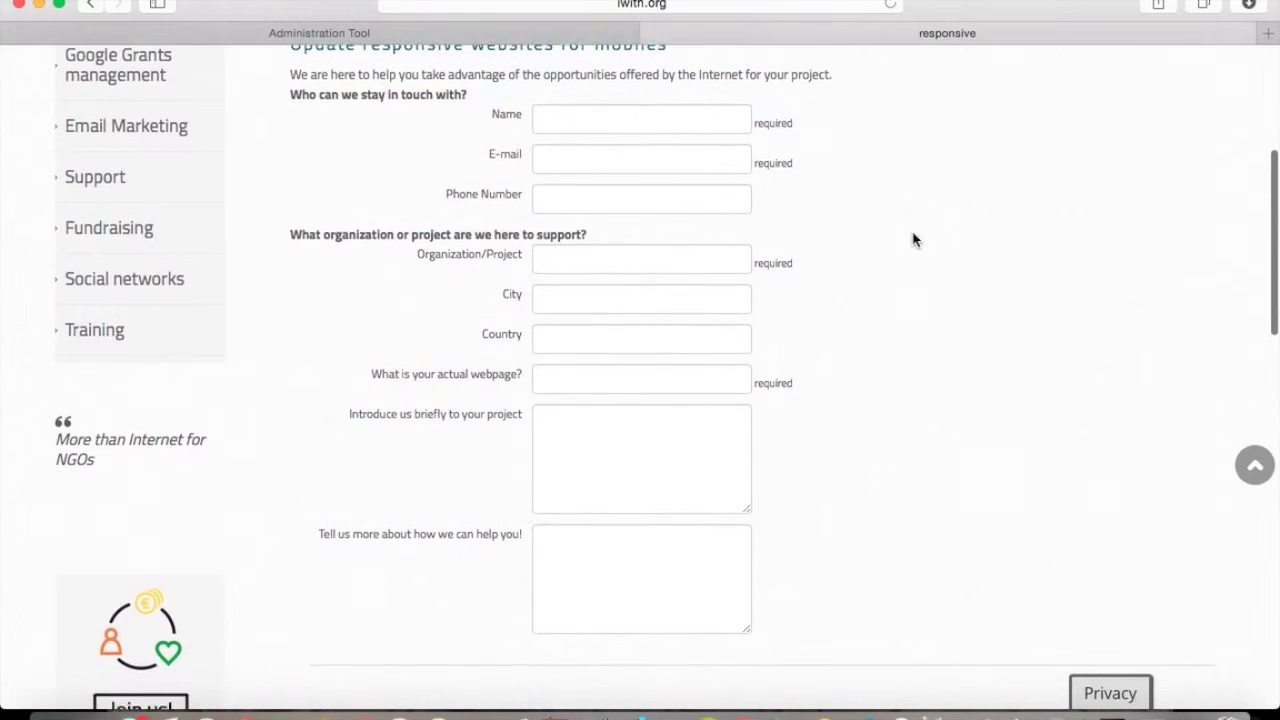
scroll(912, 240, up, 7)
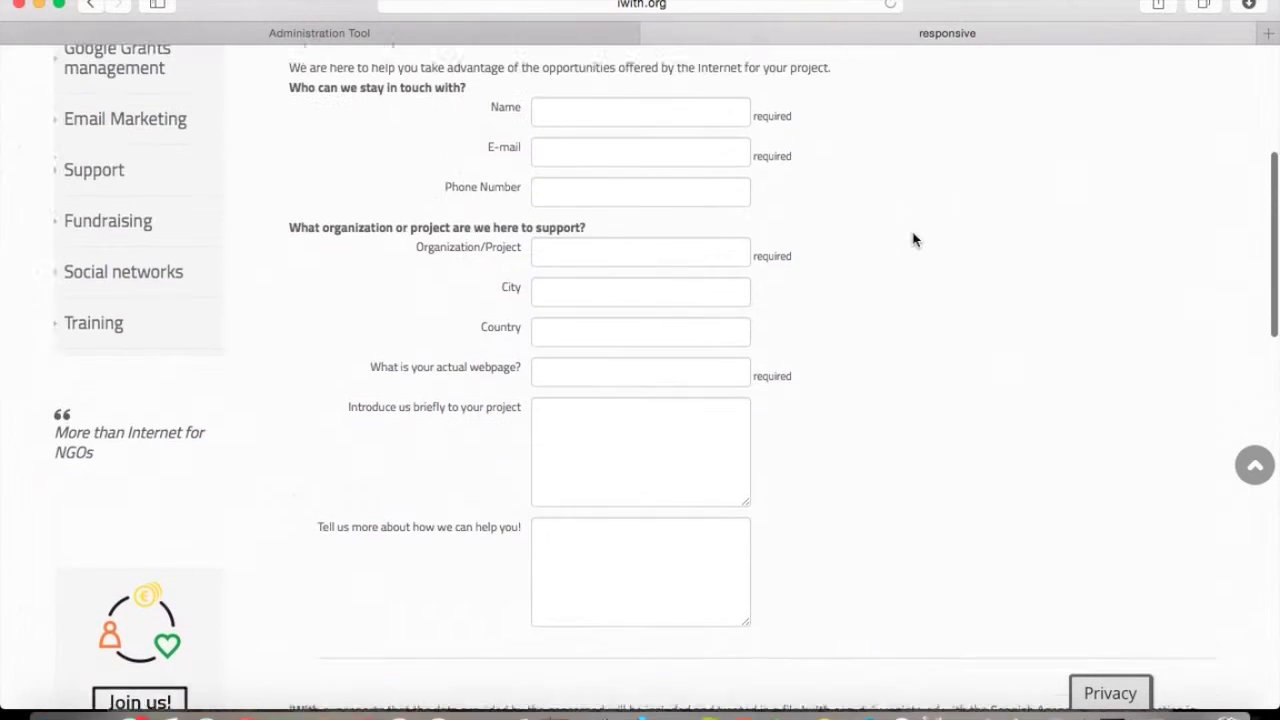